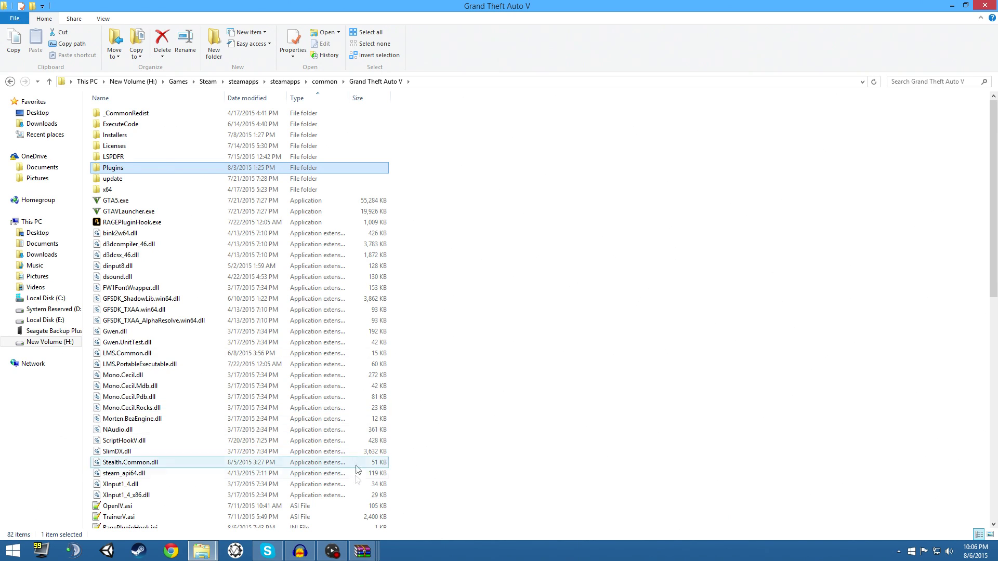
- Bring the lspdfr02b.rar archive forward and browse its contents, including the Licenses folder
mouse_move(361, 555)
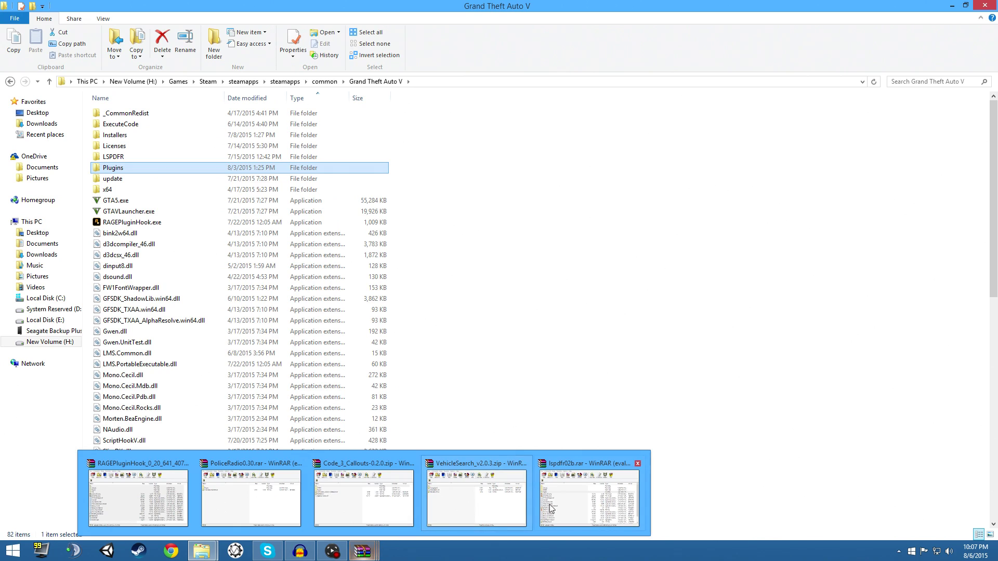
click(589, 496)
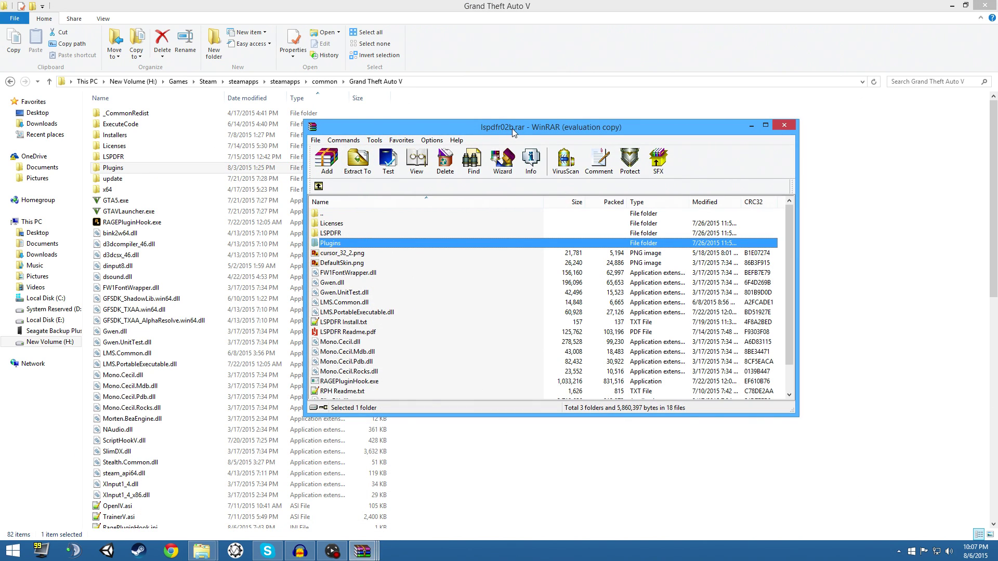
drag(512, 129, 472, 94)
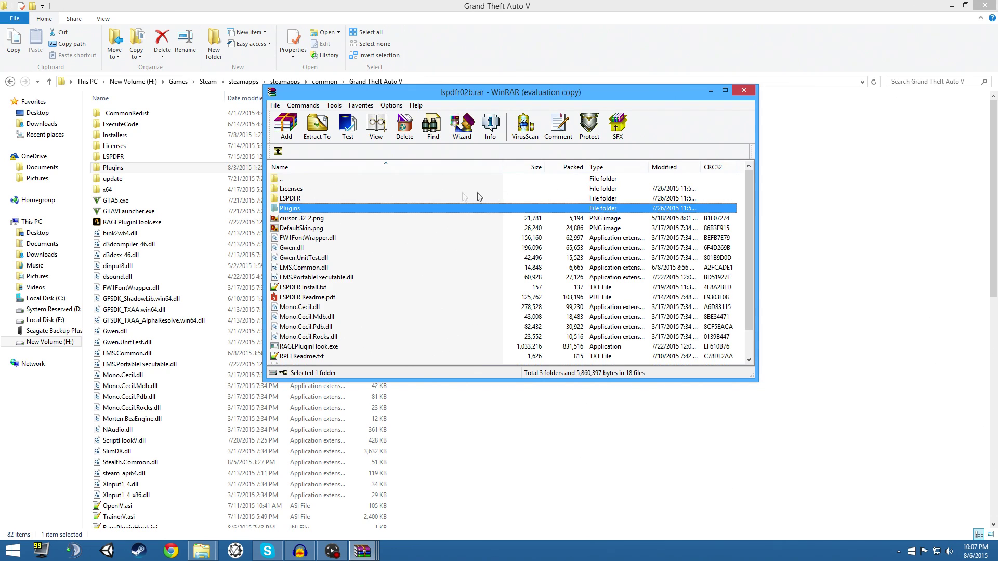
click(307, 189)
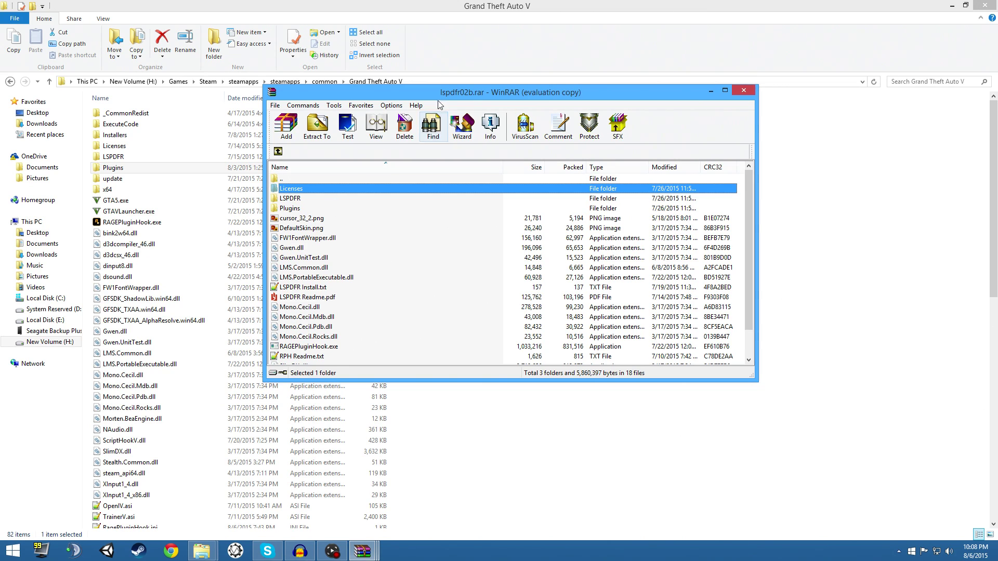
drag(444, 94, 496, 74)
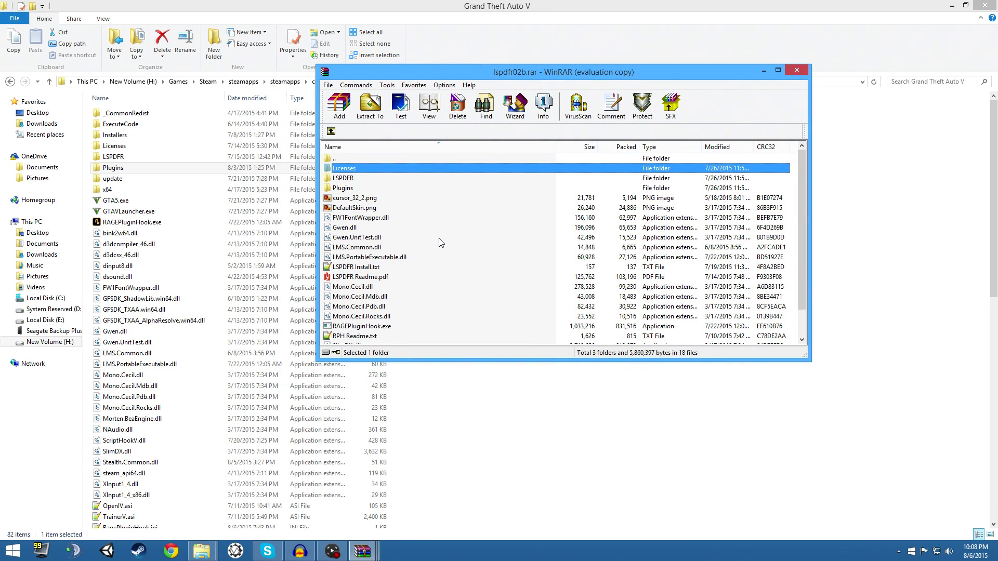
scroll(443, 244, down, 1)
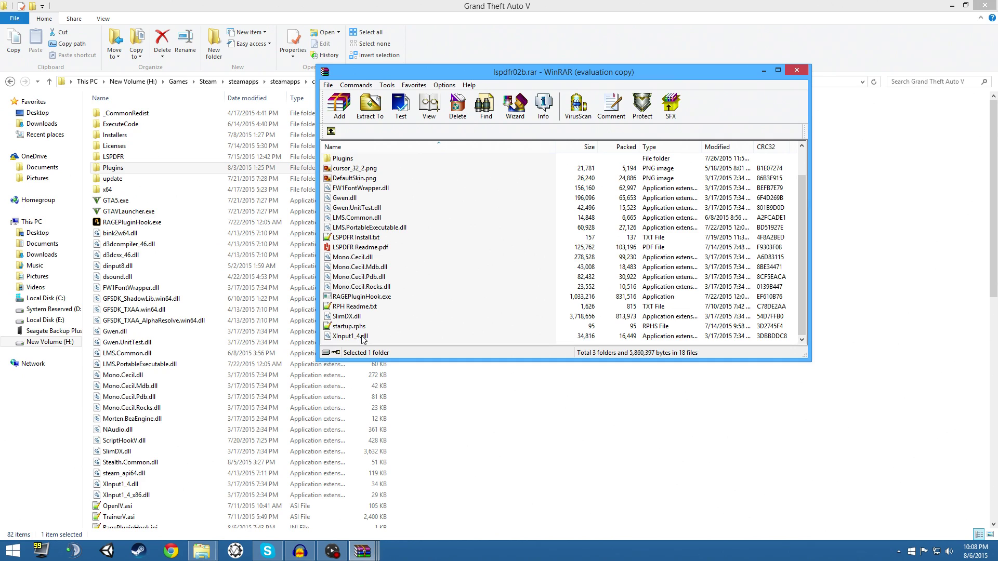
- Copy every lspdfr02b.rar entry into the Grand Theft Auto V folder and close the archive
key(ctrl+a)
scroll(425, 299, up, 1)
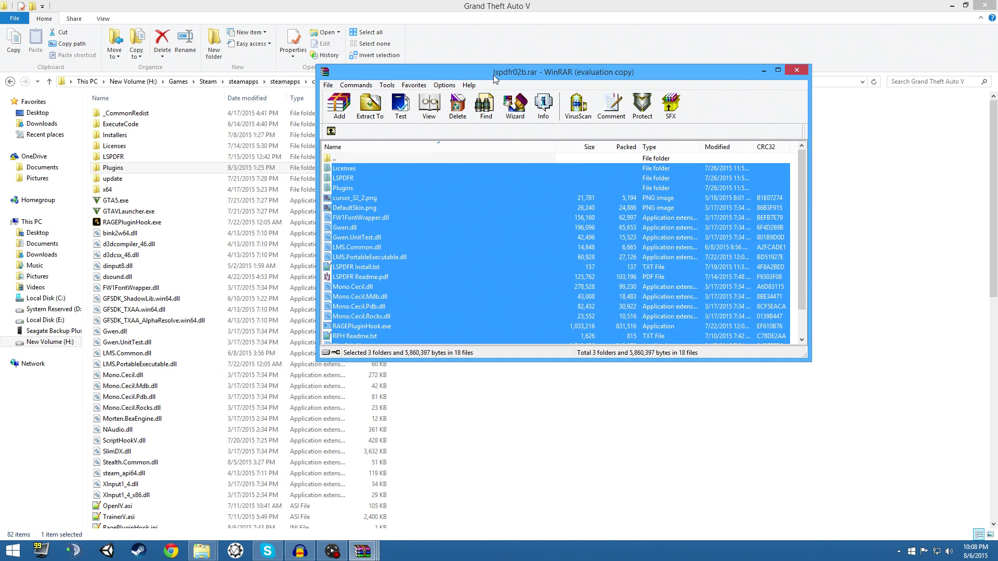
drag(523, 78, 590, 52)
drag(519, 47, 551, 167)
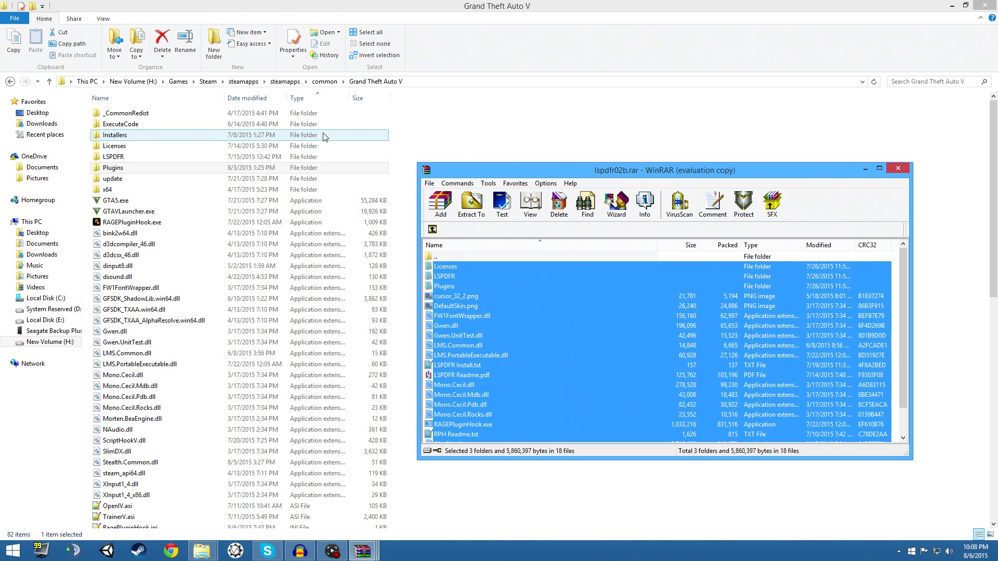
drag(504, 314, 255, 295)
drag(630, 170, 580, 144)
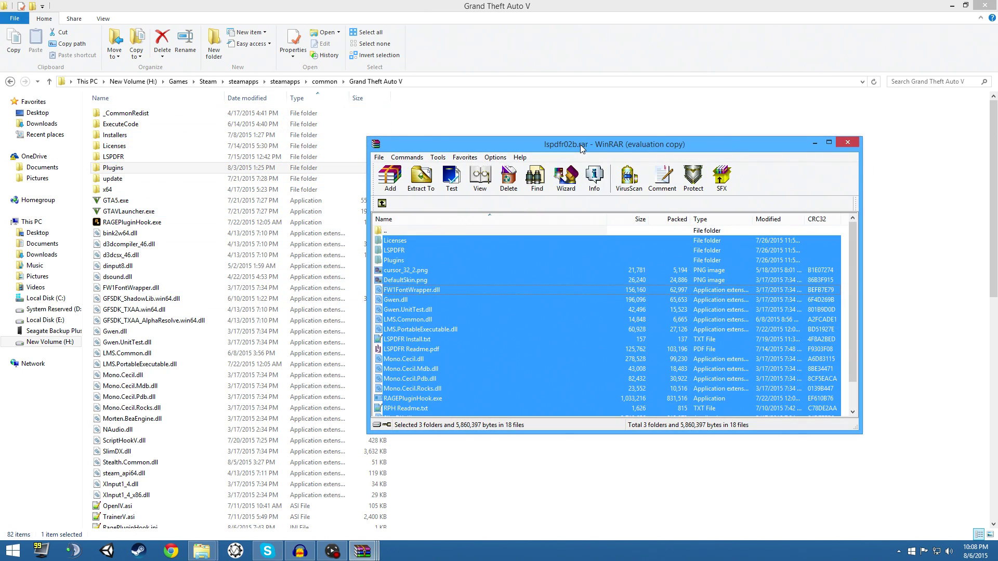
click(848, 144)
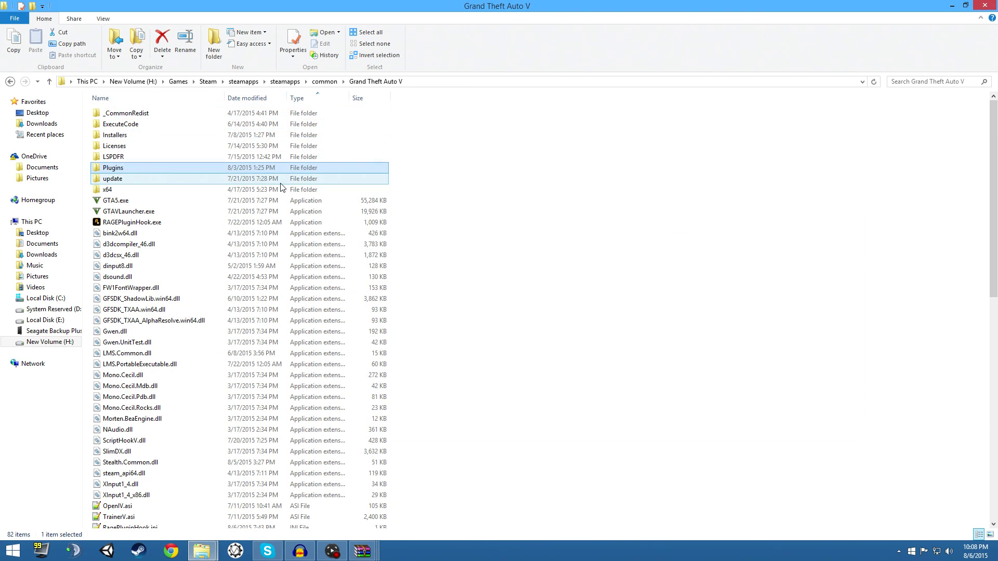
- Go into Plugins, then LSPDFR, and open PoliceRadio README.txt in Notepad++
double_click(132, 172)
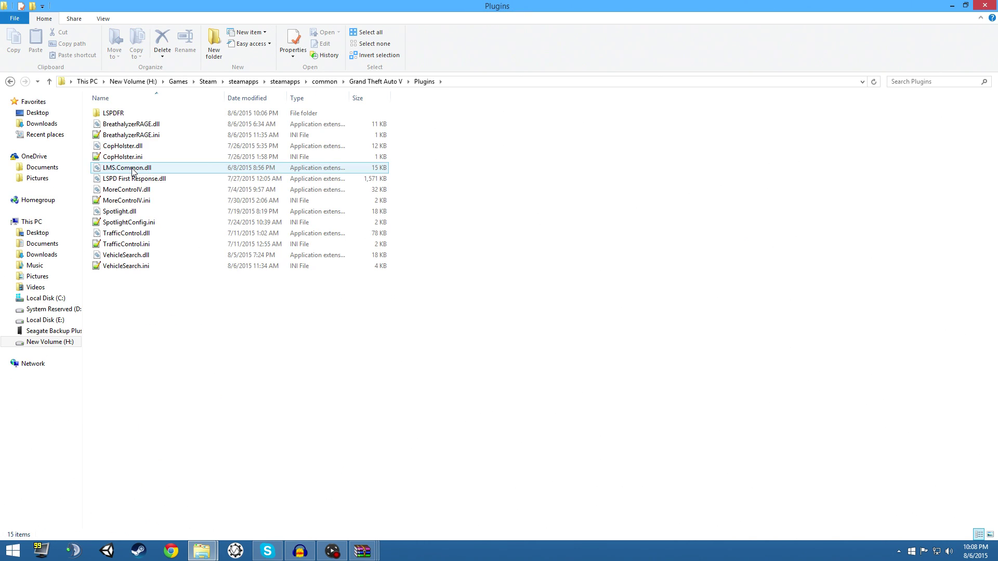
double_click(113, 115)
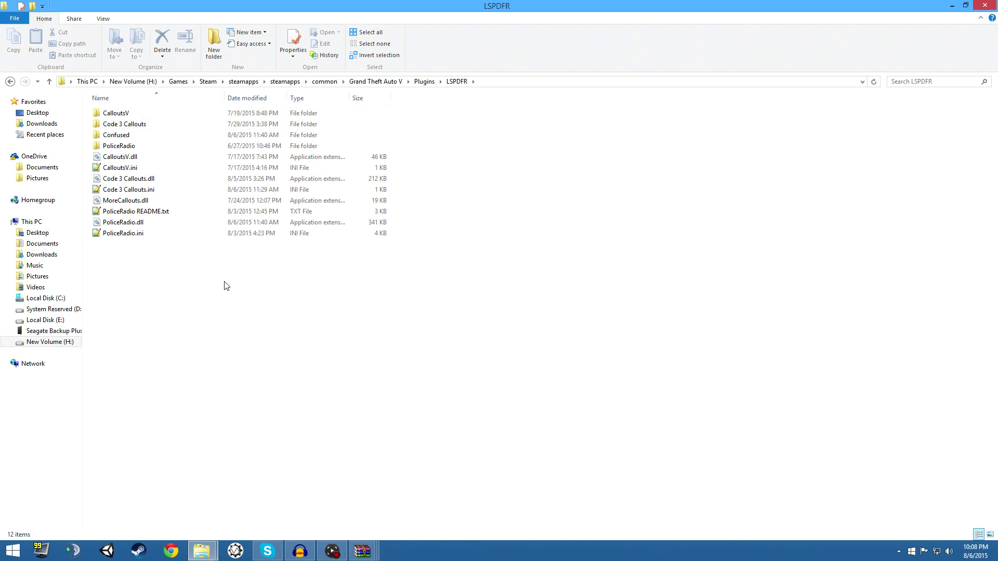
double_click(162, 212)
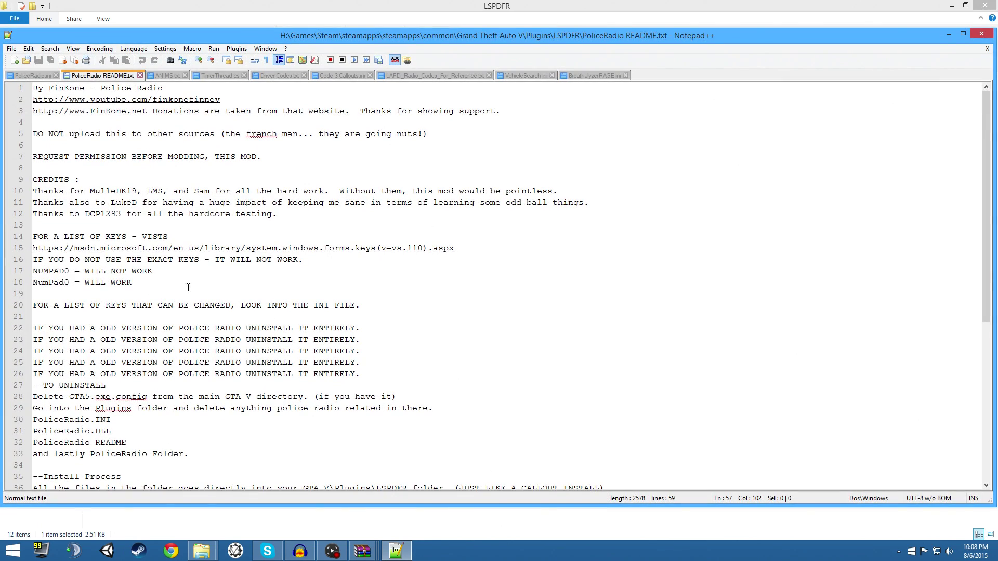
- Read the PoliceRadio Install Process section, marking the line 38 install path, then close Notepad++
scroll(188, 287, down, 6)
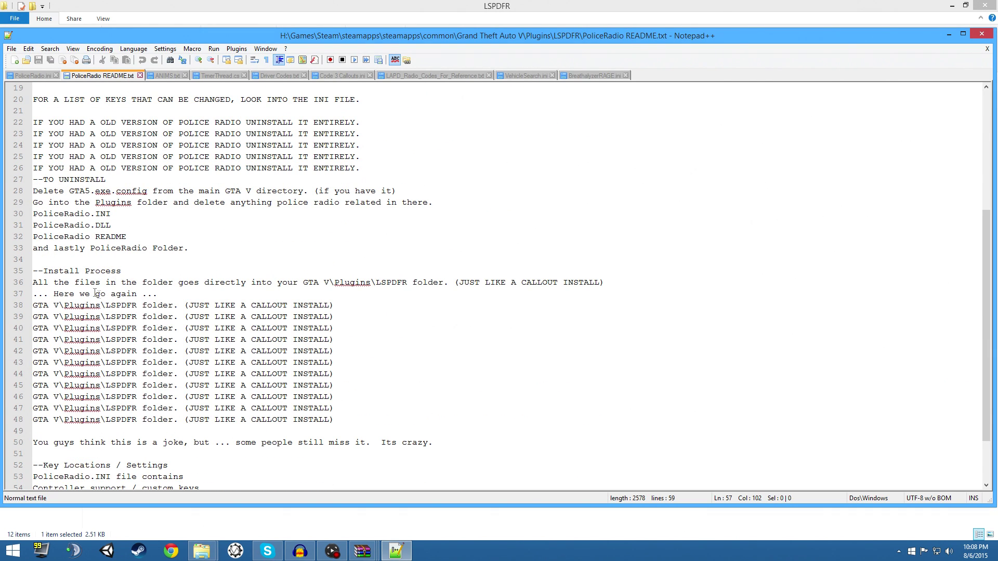
drag(38, 305, 142, 307)
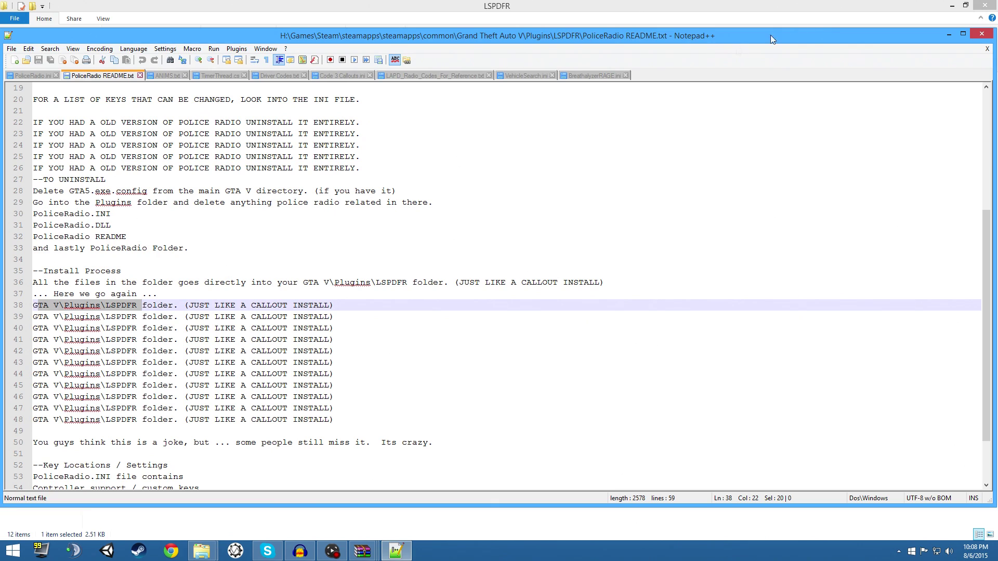
click(981, 34)
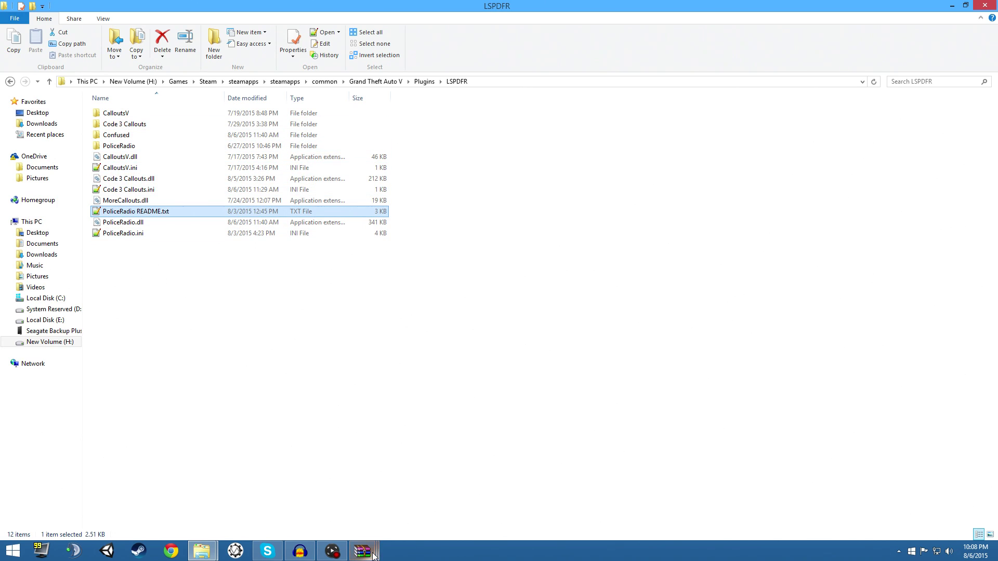
mouse_move(373, 556)
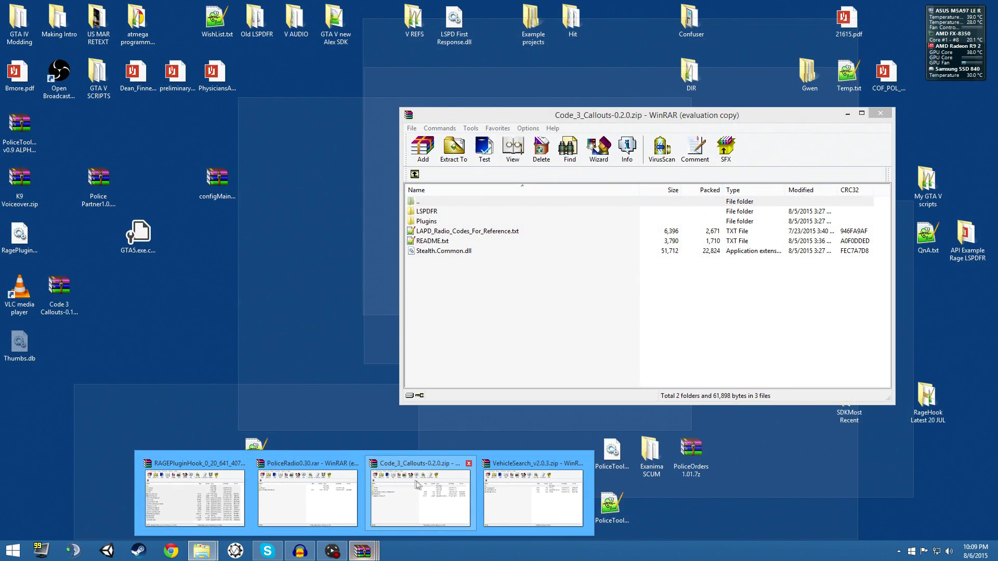
- Read the Code_3_Callouts-0.2.0.zip README's Code 3 Callouts and Code 3 Audio copy instructions
click(416, 484)
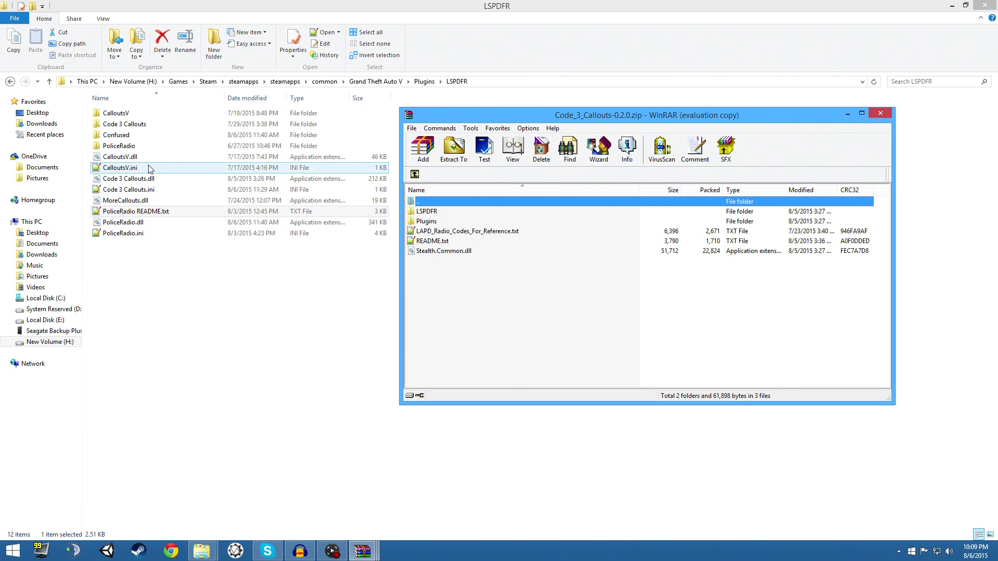
click(460, 252)
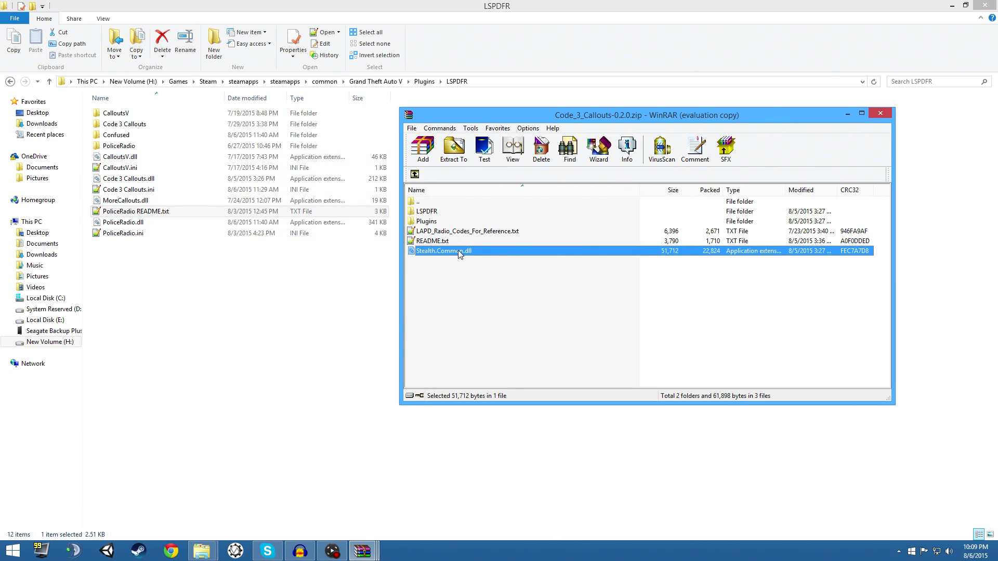
double_click(426, 240)
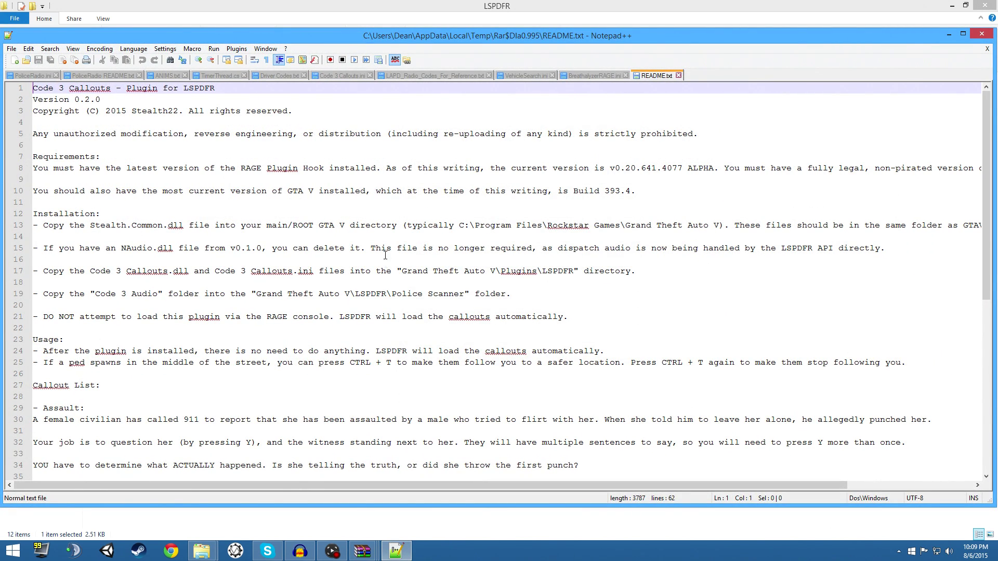
drag(650, 271, 50, 275)
drag(512, 294, 127, 295)
click(981, 35)
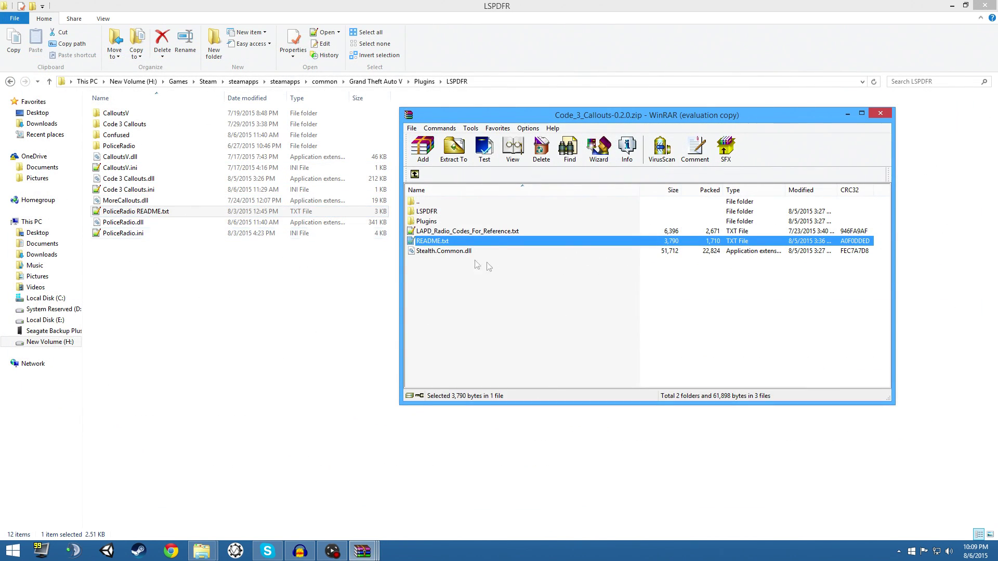
- Browse the archive's LSPDFR, Police Scanner and Plugins\LSPDFR folders to see the callout files
double_click(431, 212)
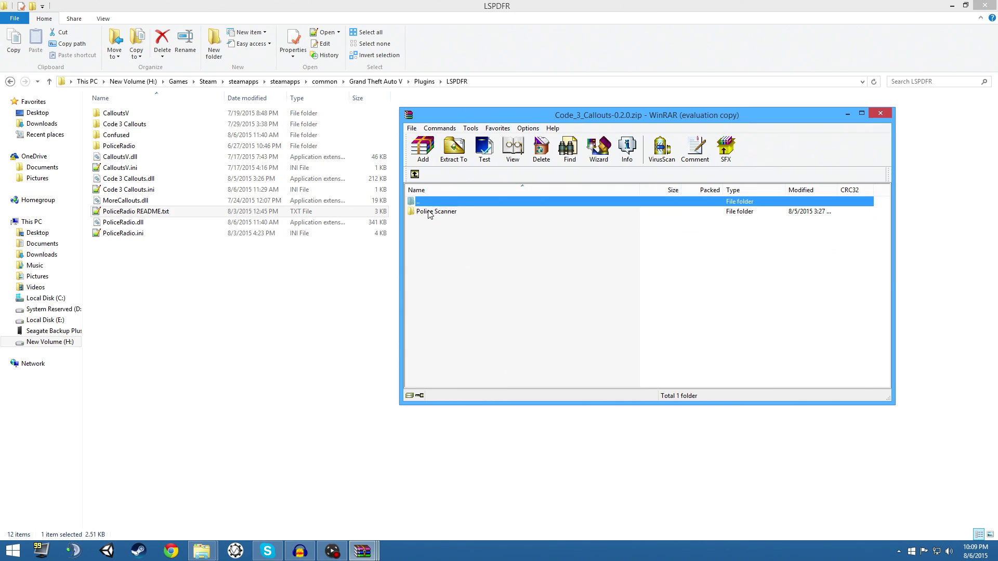
click(438, 213)
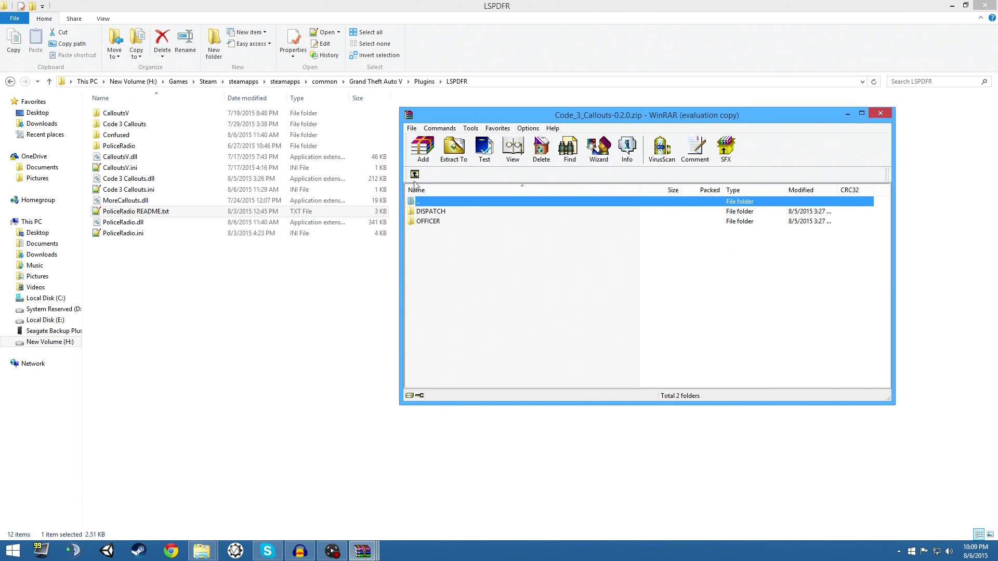
click(414, 174)
double_click(429, 211)
double_click(433, 212)
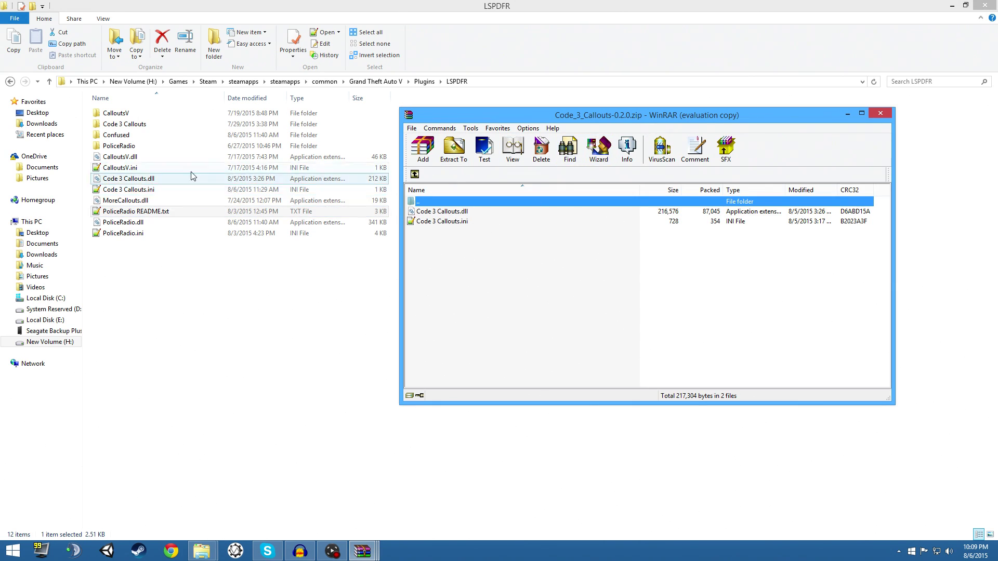
click(414, 174)
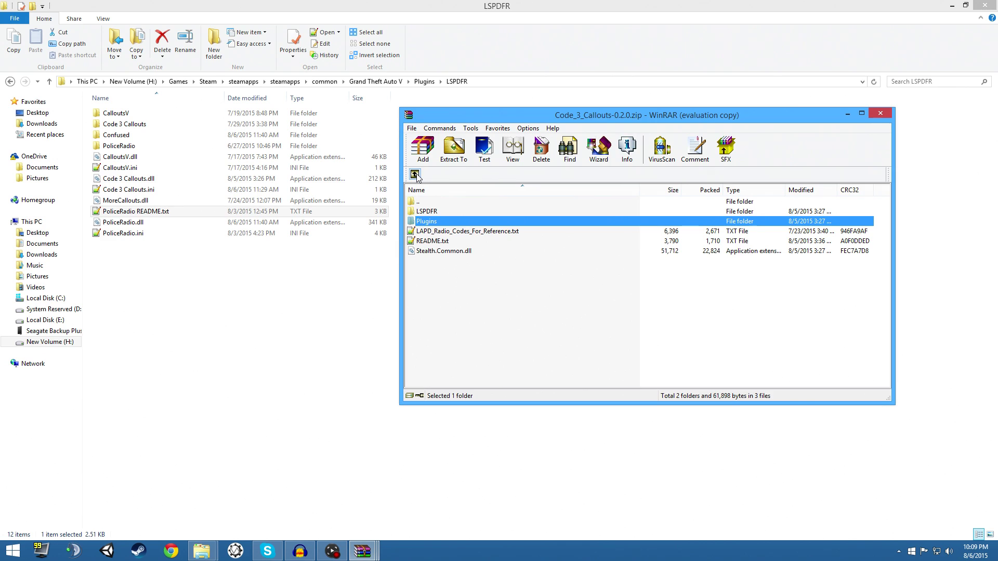
- Return Explorer to the Grand Theft Auto V folder and close the Code_3_Callouts archive
click(373, 82)
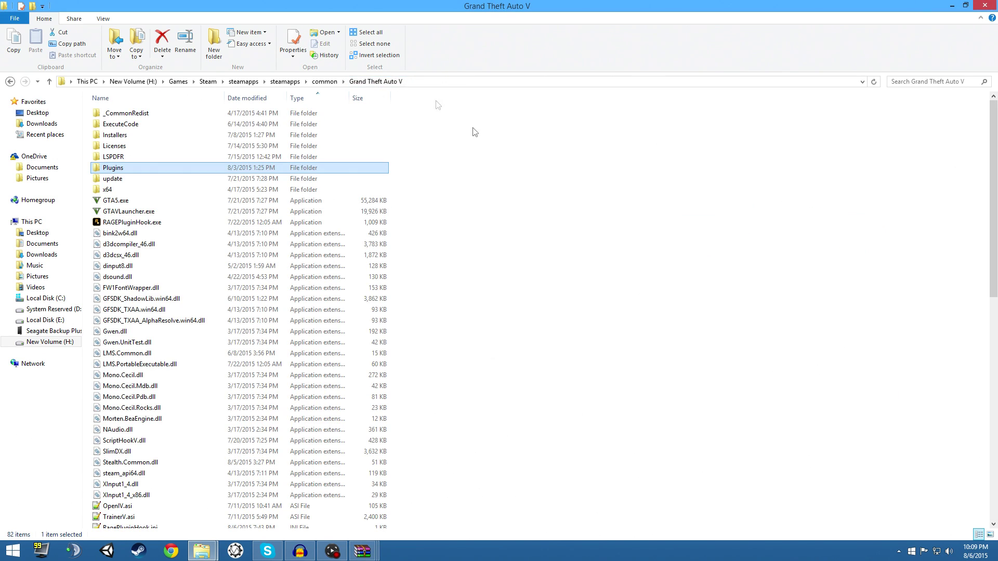
mouse_move(362, 551)
click(419, 498)
drag(547, 315, 519, 324)
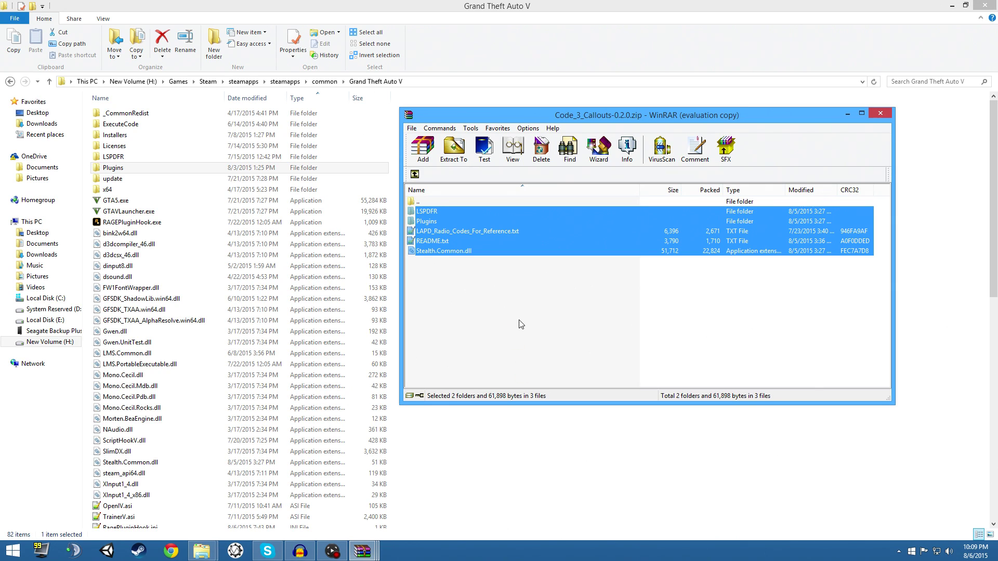
click(885, 114)
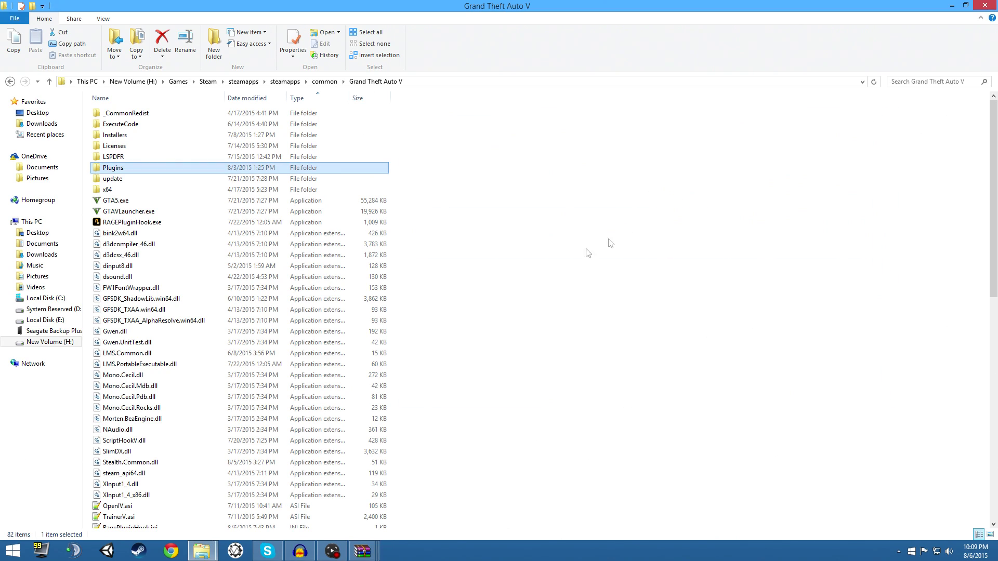
mouse_move(202, 550)
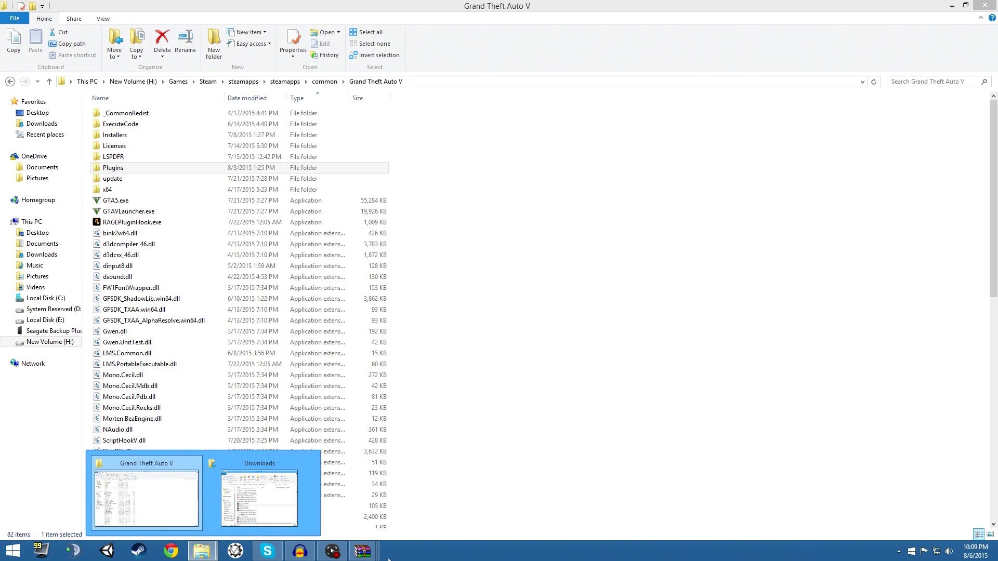
- Open the Plugins folder and select VehicleSearch.dll and VehicleSearch.ini in the VehicleSearch_v2.0.3 archive
mouse_move(367, 554)
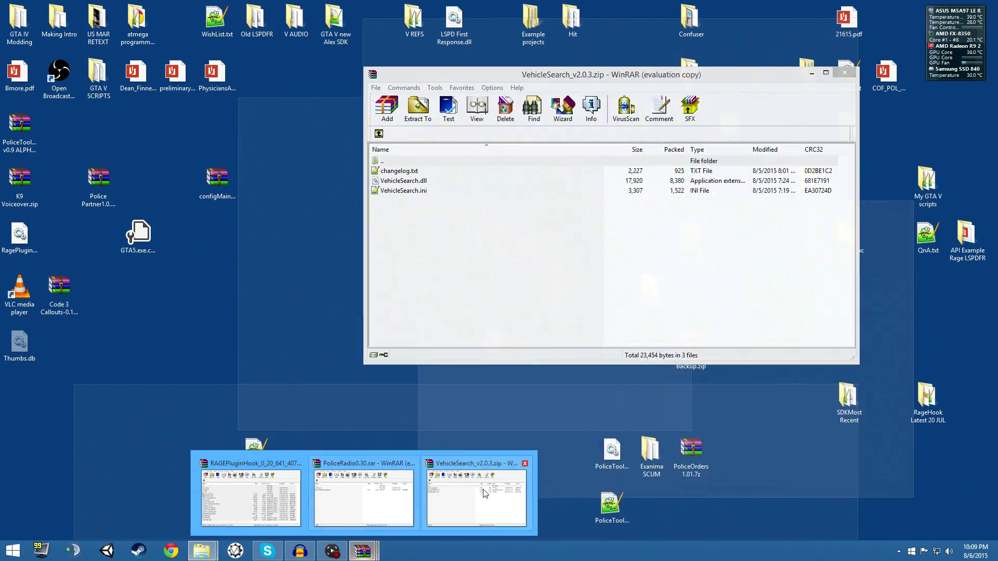
mouse_move(416, 466)
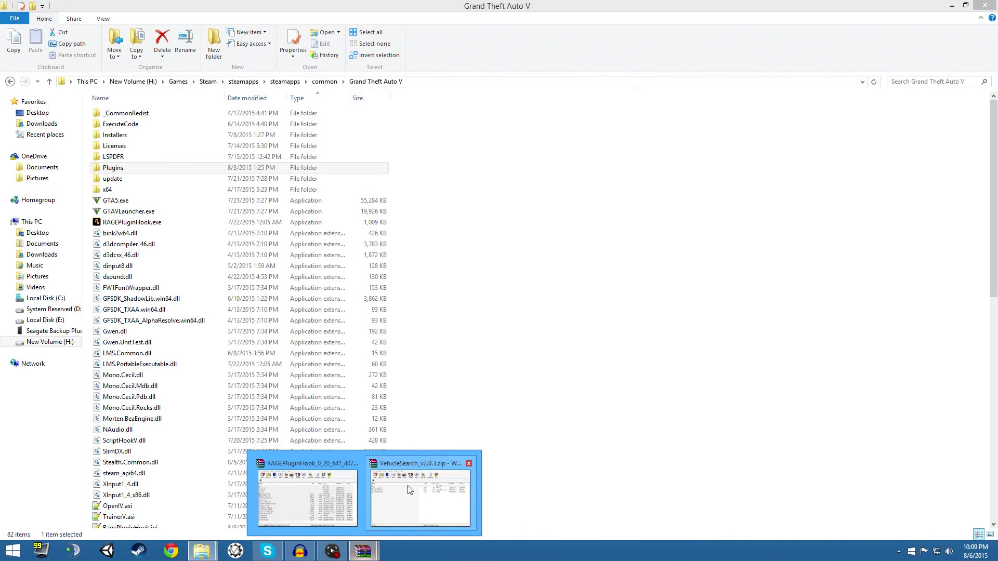
click(411, 469)
double_click(113, 168)
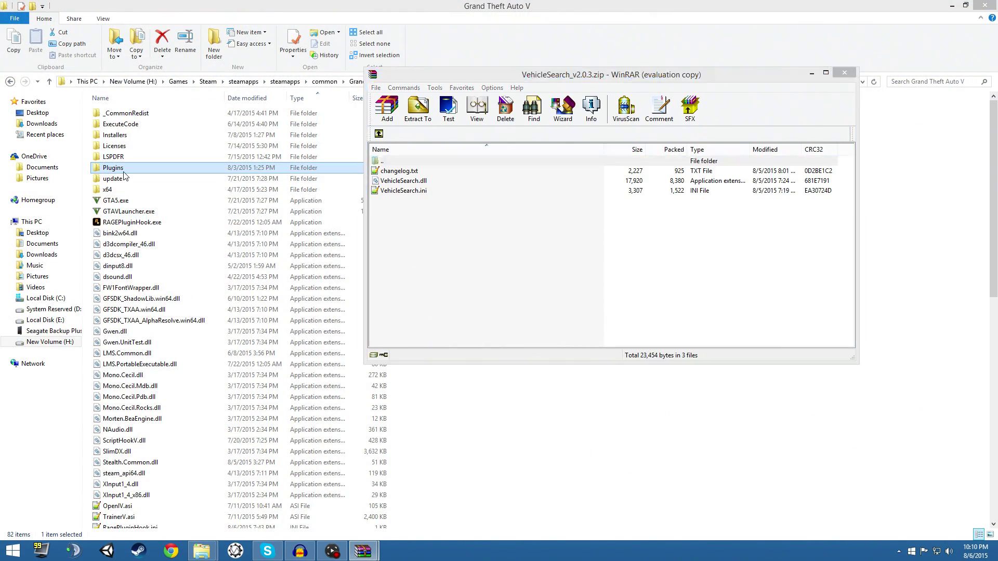
mouse_move(363, 551)
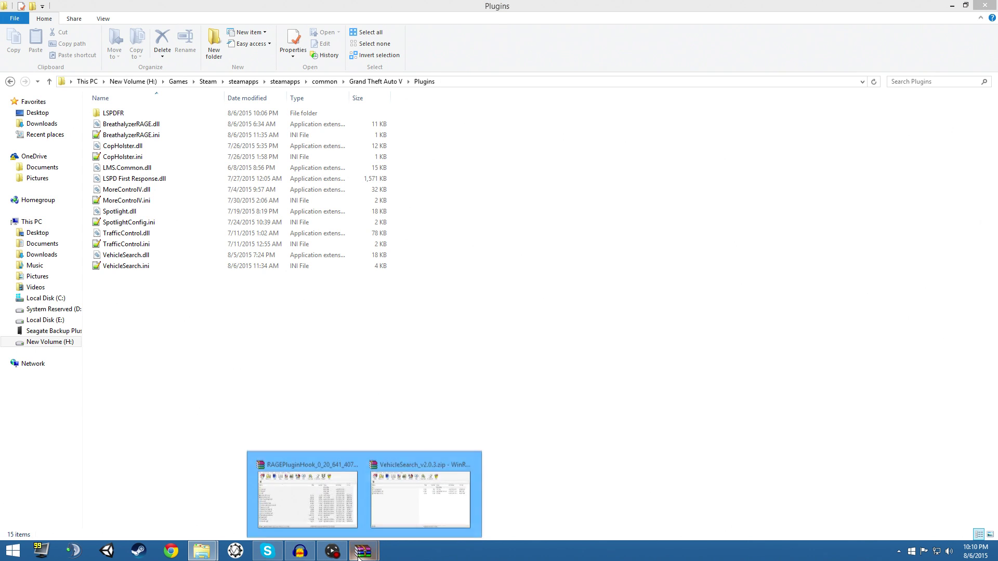
click(312, 496)
drag(517, 268, 457, 279)
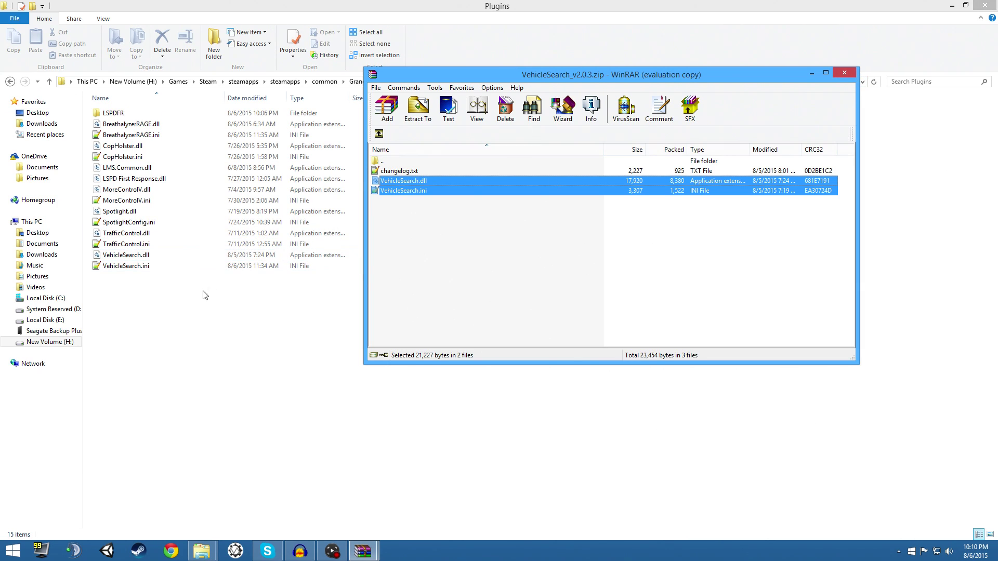
- Replace the old VehicleSearch files in Plugins with the new .dll and .ini, then return to Grand Theft Auto V
drag(242, 342, 138, 256)
key(Delete)
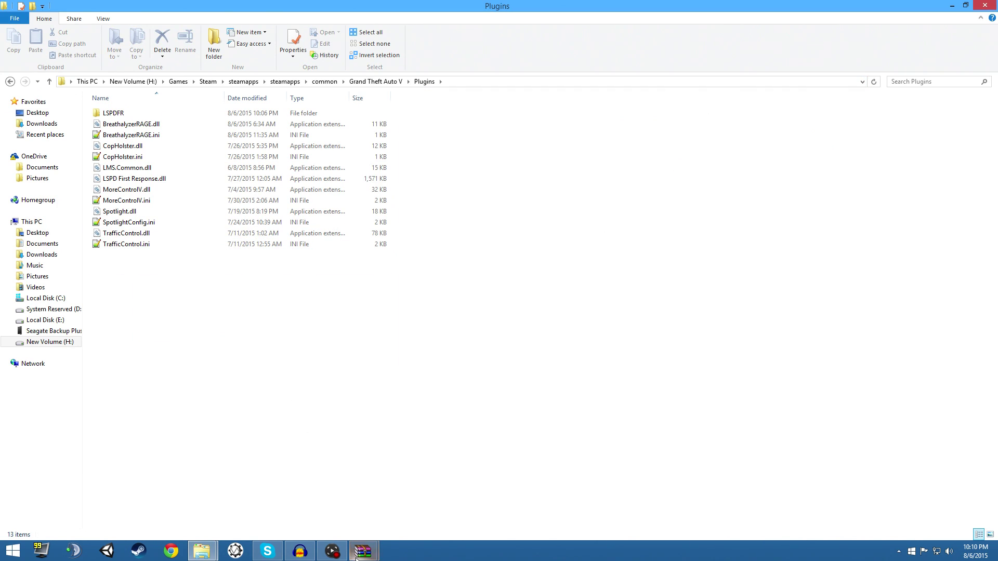
mouse_move(358, 555)
click(403, 515)
drag(504, 244, 208, 318)
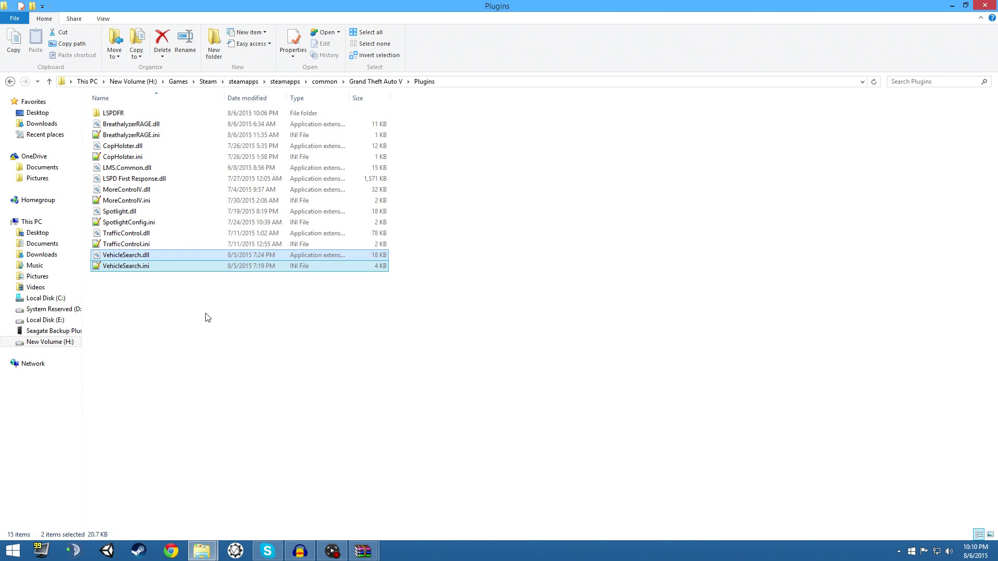
click(376, 82)
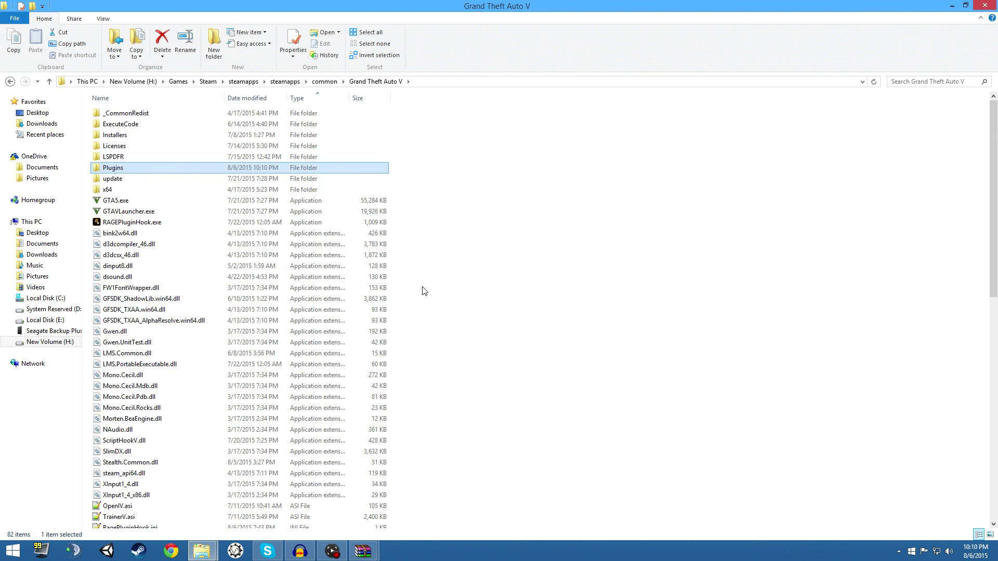
- Run RAGEPluginHook.exe as administrator, approve the UAC prompt, and agree to unblock VehicleSearch.dll
right_click(133, 224)
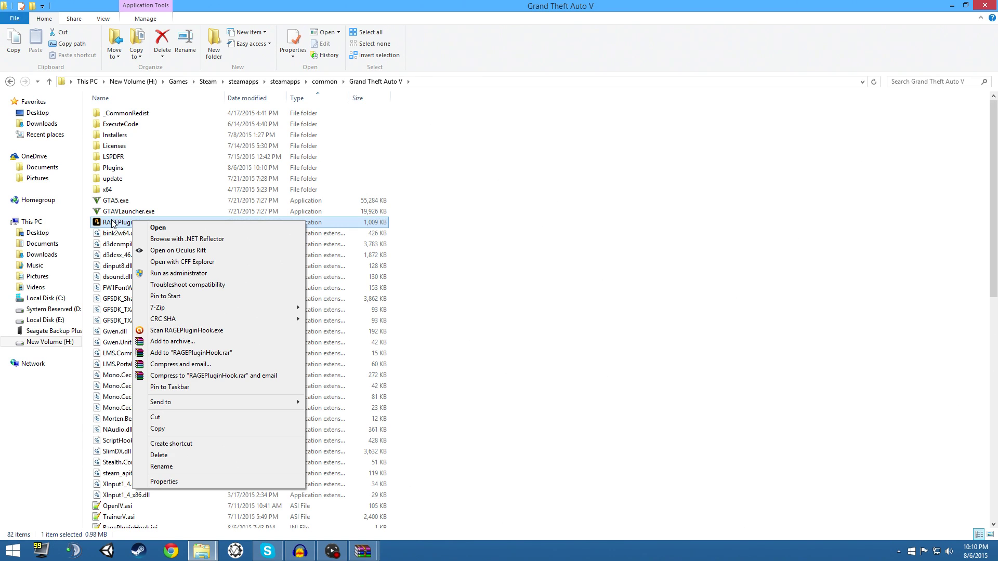
click(179, 274)
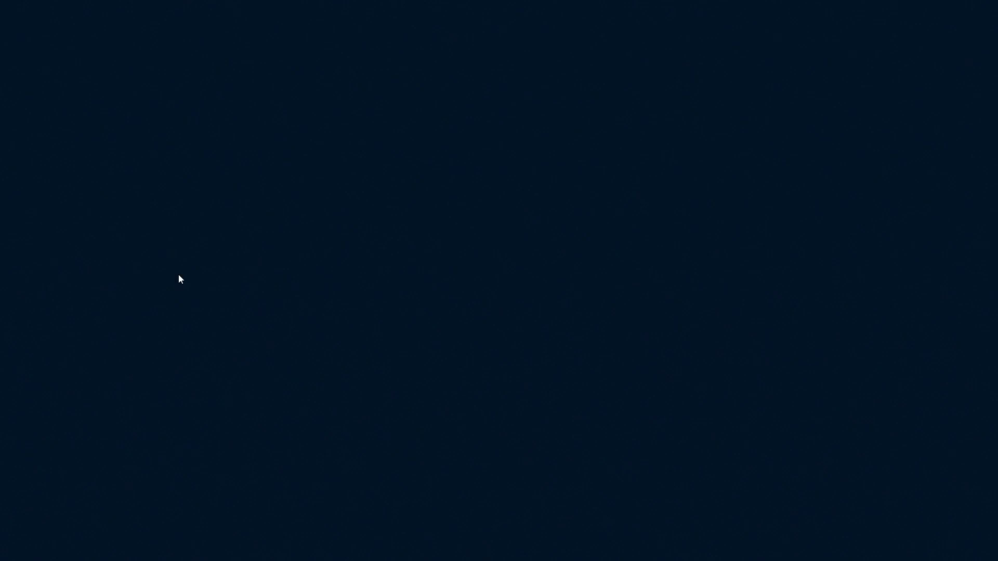
click(543, 298)
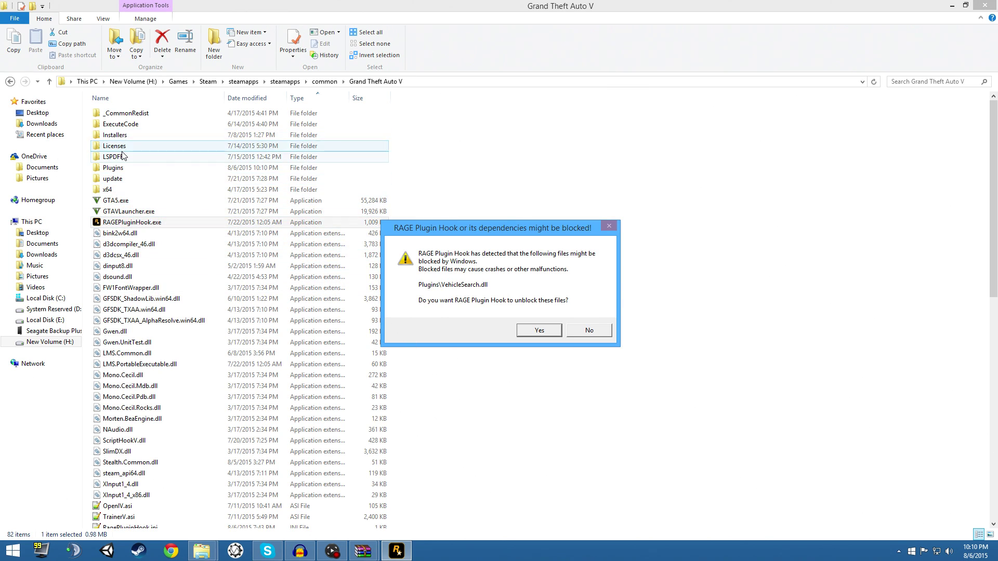
drag(482, 231, 391, 189)
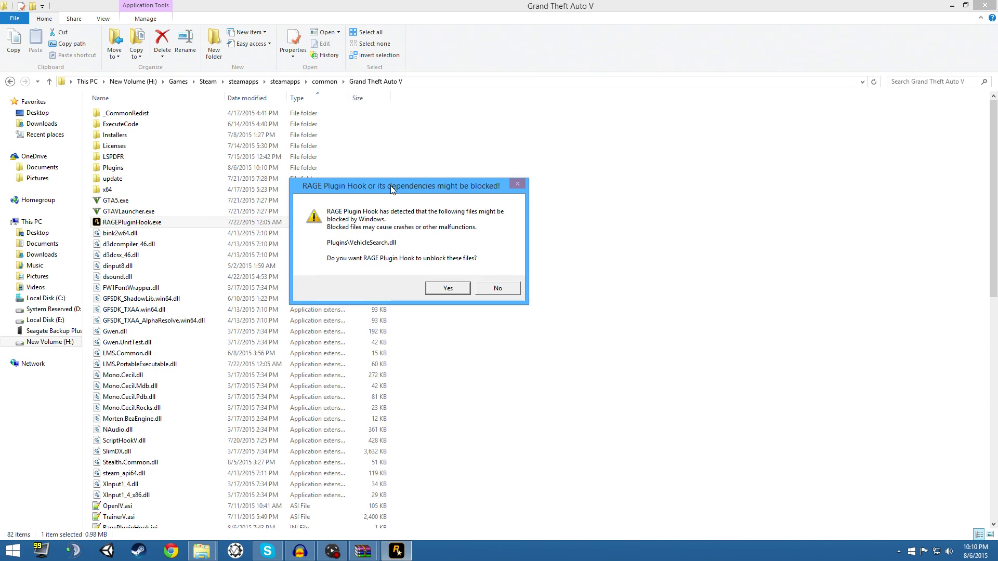
click(446, 289)
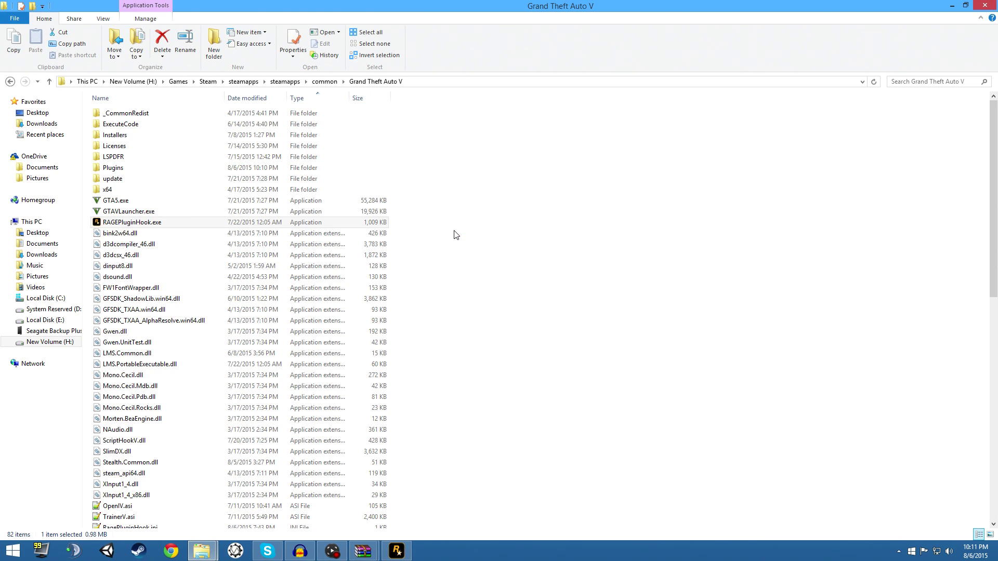
click(442, 250)
- Open startup.rphs and review its developer mode, PluginTimeoutThreshold 10000 and LoadPlugin LSPD First Response.dll lines
scroll(443, 254, down, 14)
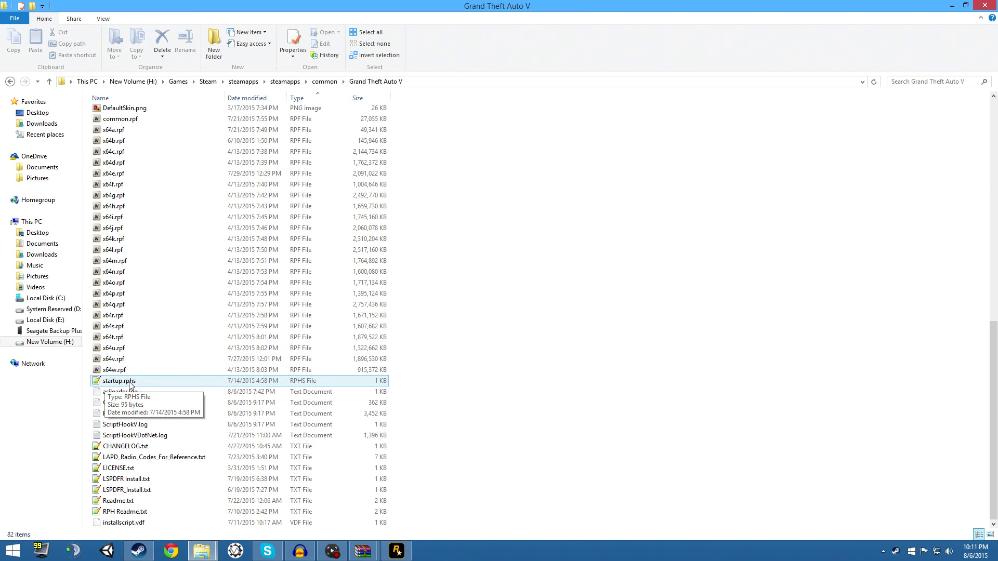
double_click(130, 383)
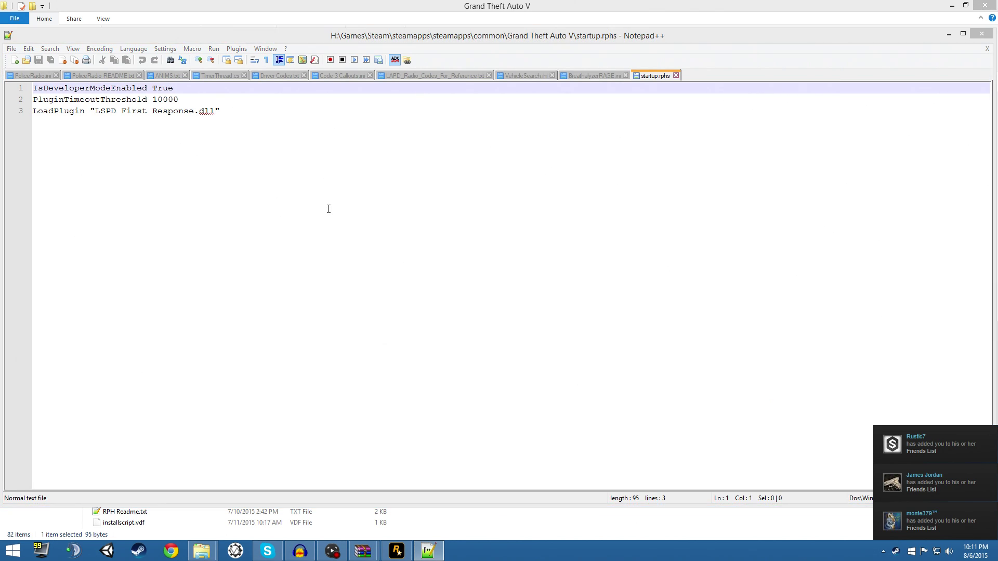
click(249, 127)
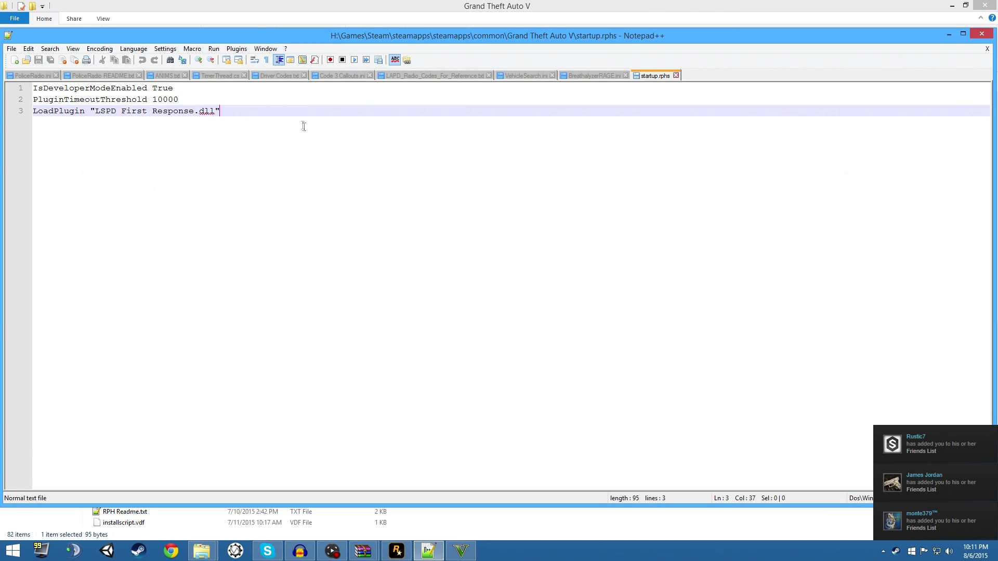
triple_click(202, 92)
click(275, 115)
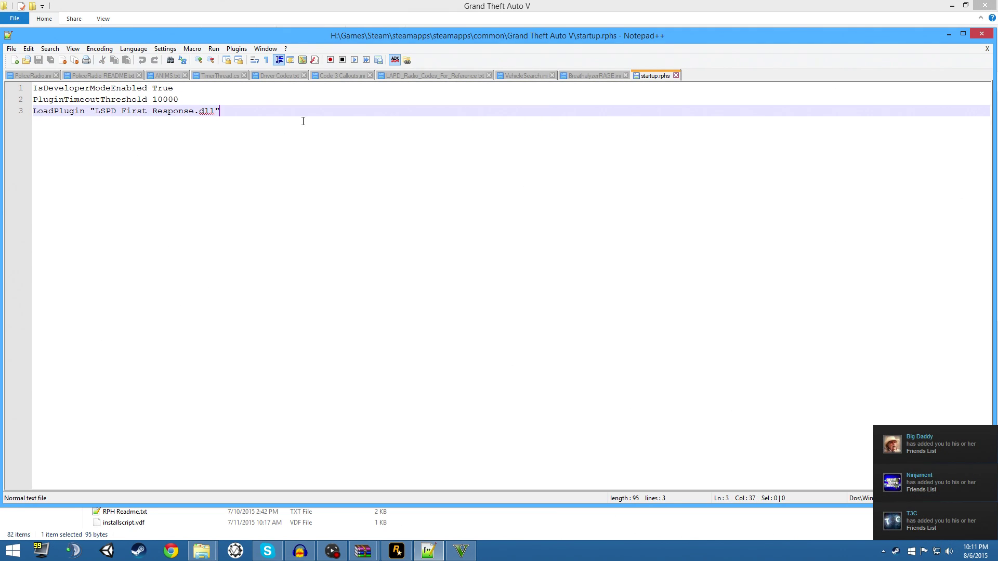
drag(202, 100, 33, 100)
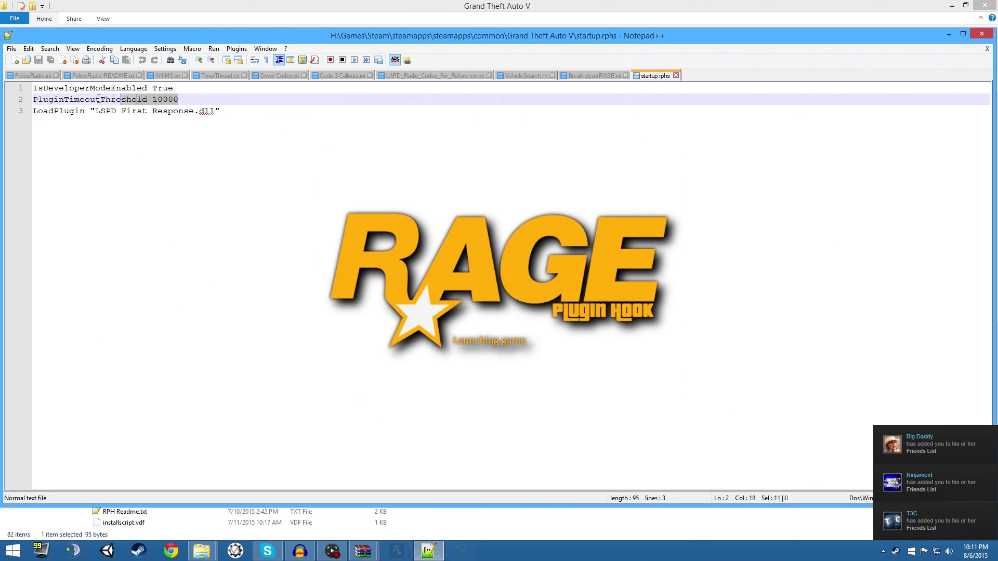
drag(163, 99, 190, 100)
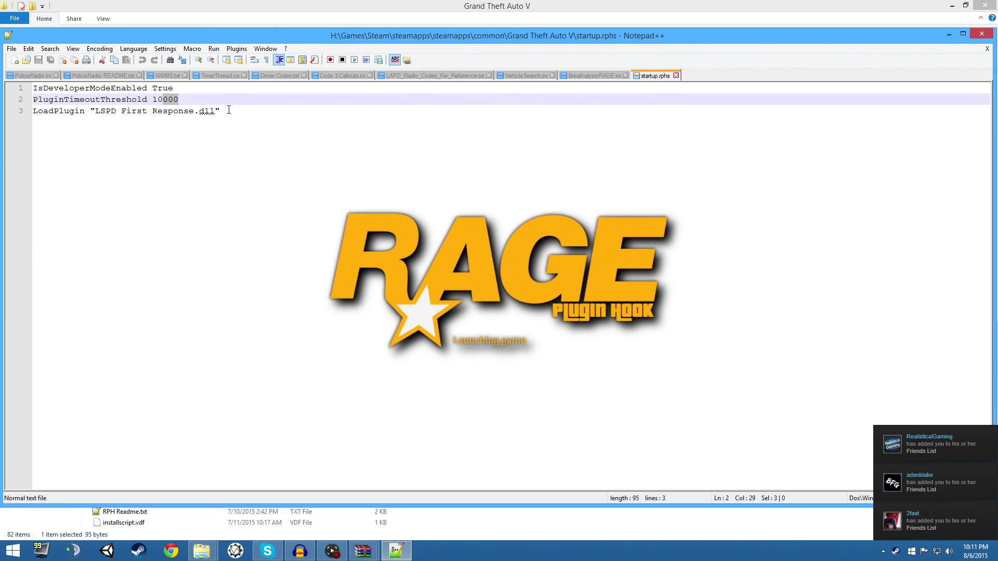
drag(231, 111, 31, 111)
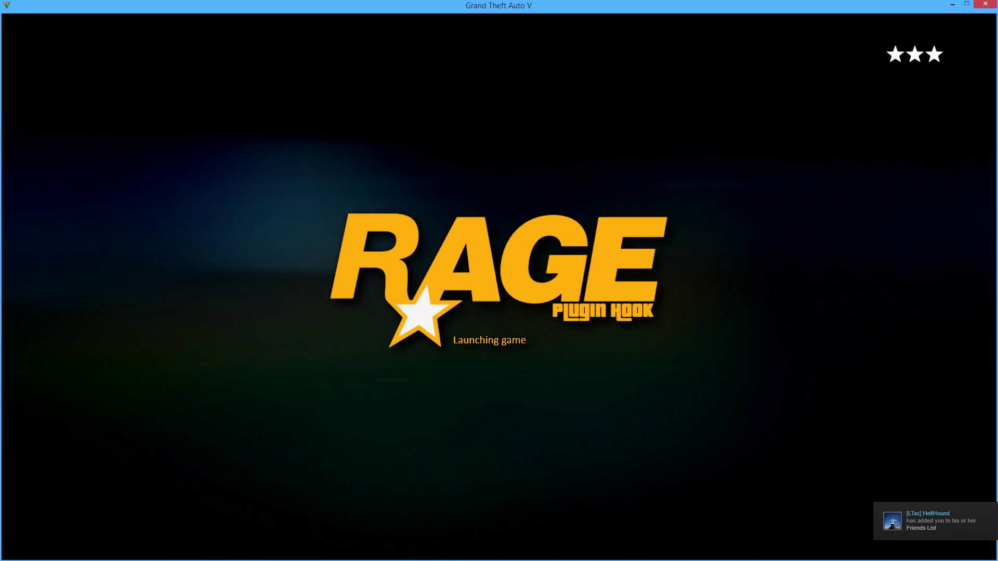
- Switch back to Explorer, check the Plugins folder contents, then select RagePluginHook.log in the game folder
key(alt+Tab)
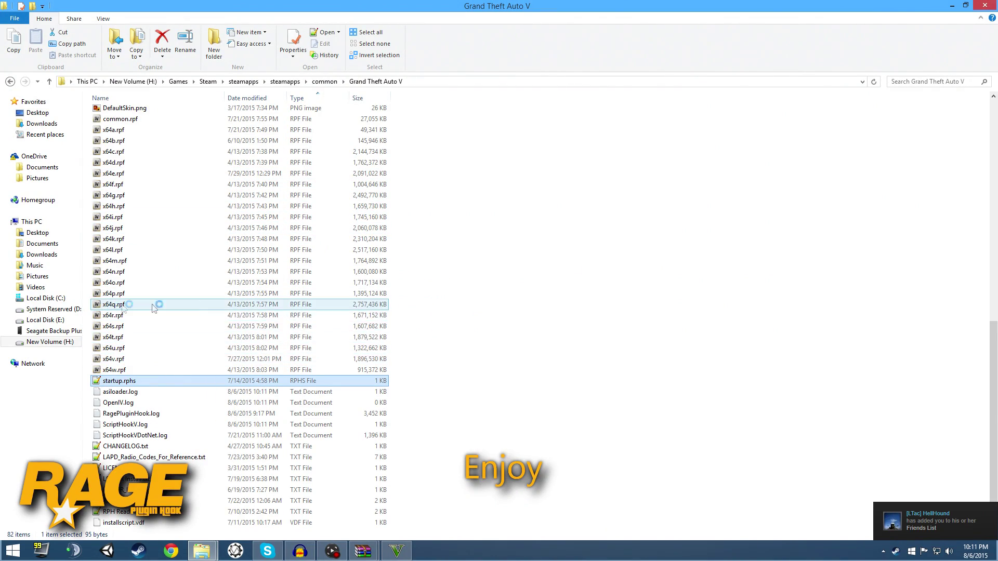
scroll(437, 353, up, 14)
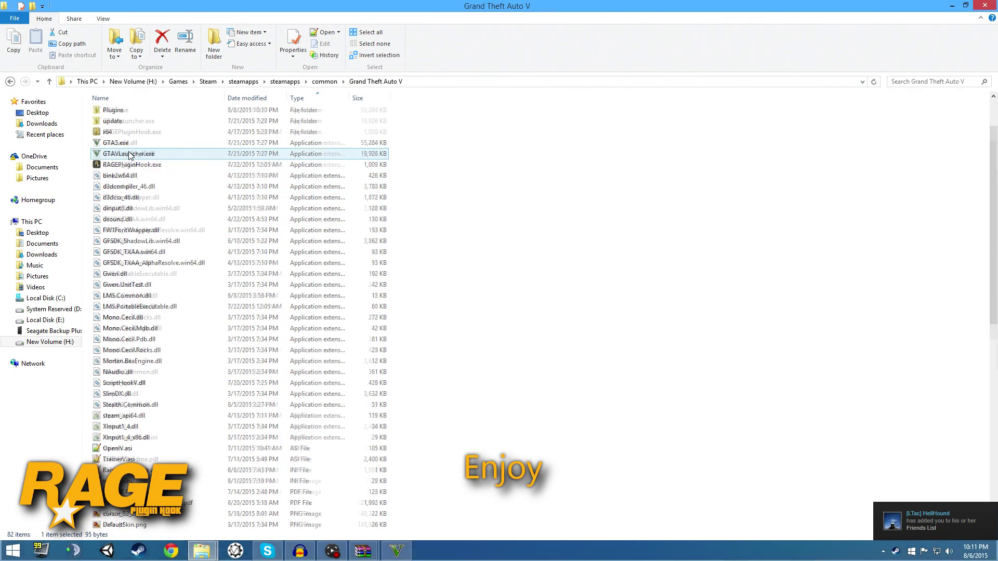
double_click(119, 148)
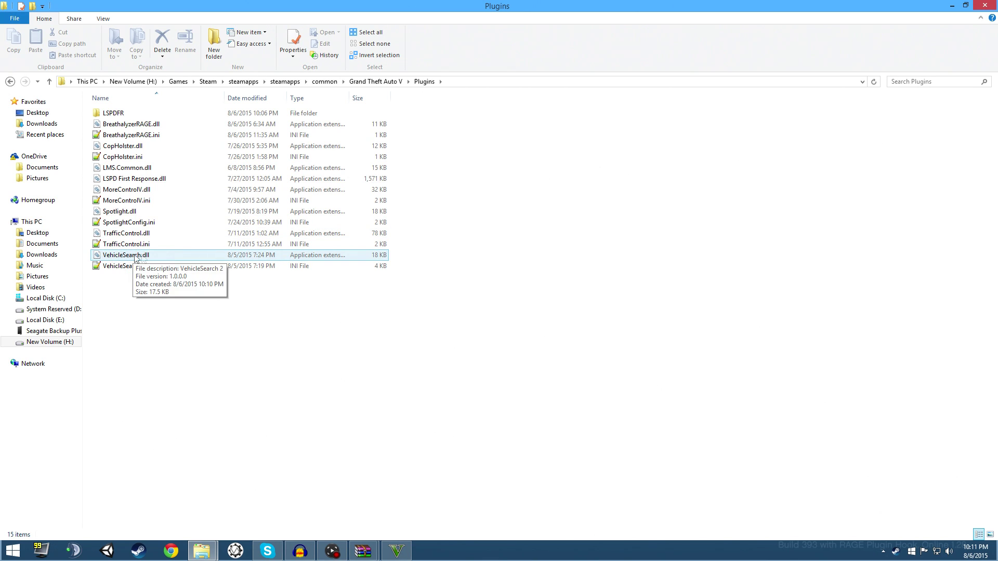
click(10, 81)
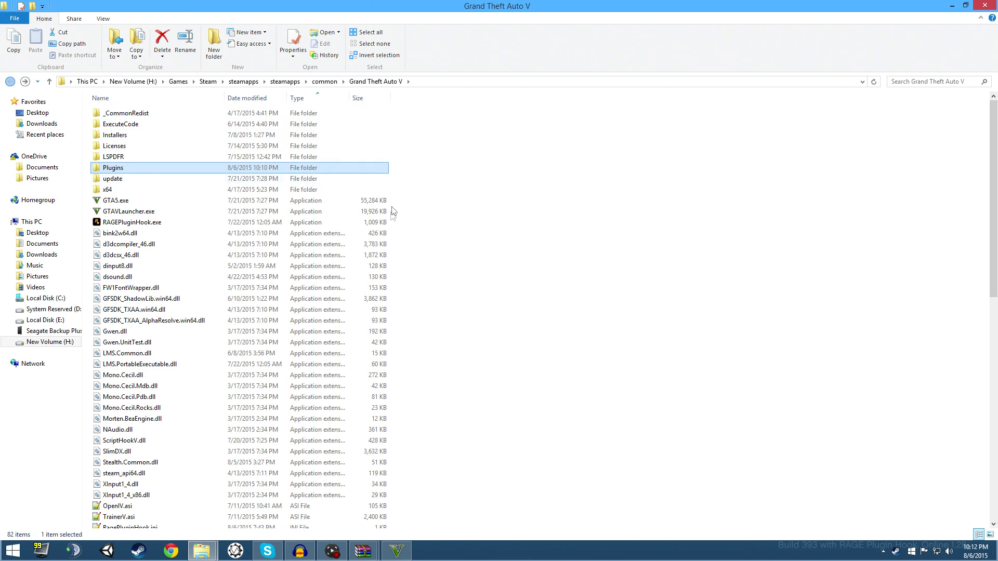
scroll(322, 268, down, 14)
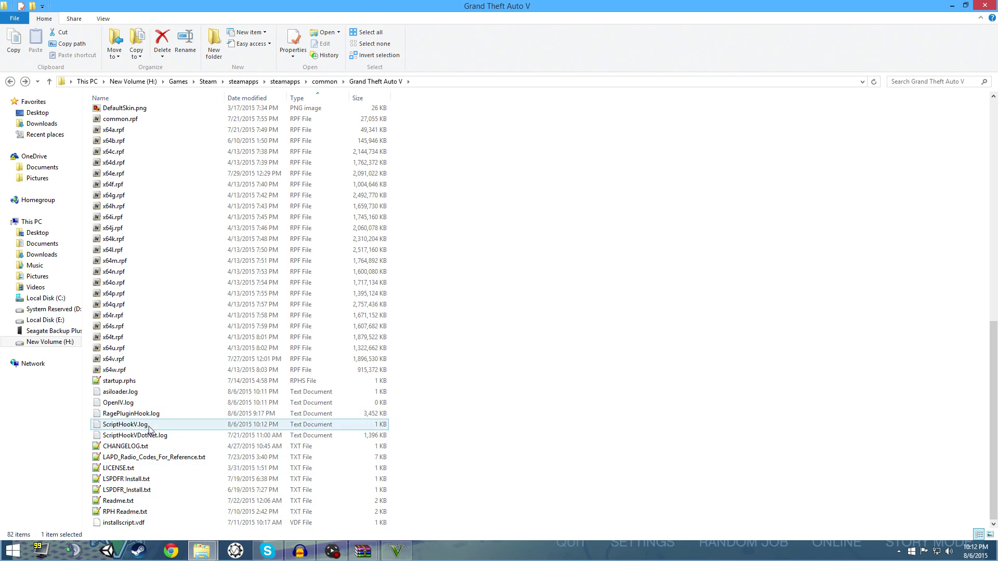
click(118, 416)
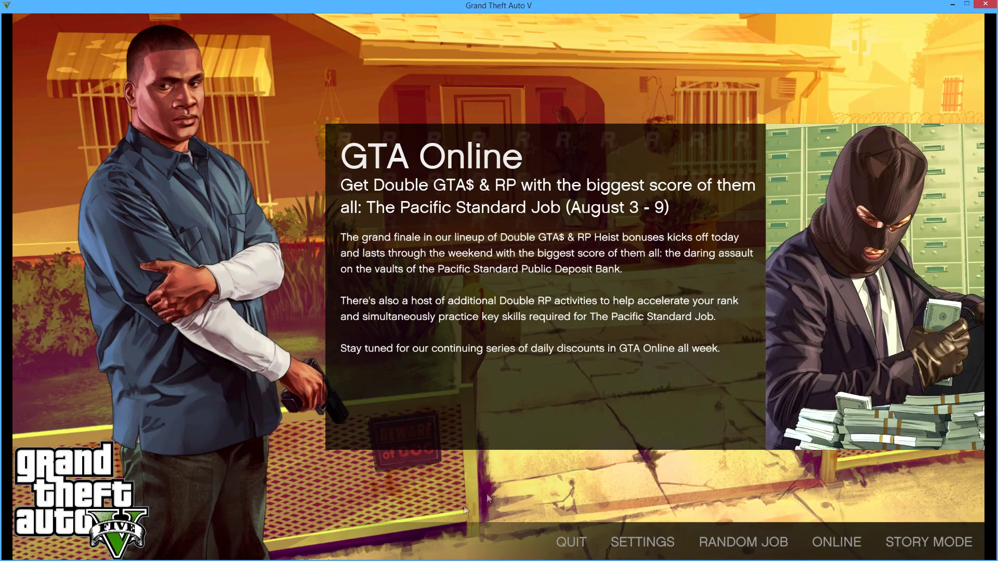
- Start story mode and walk the officer up the mansion driveway toward the gate
click(922, 545)
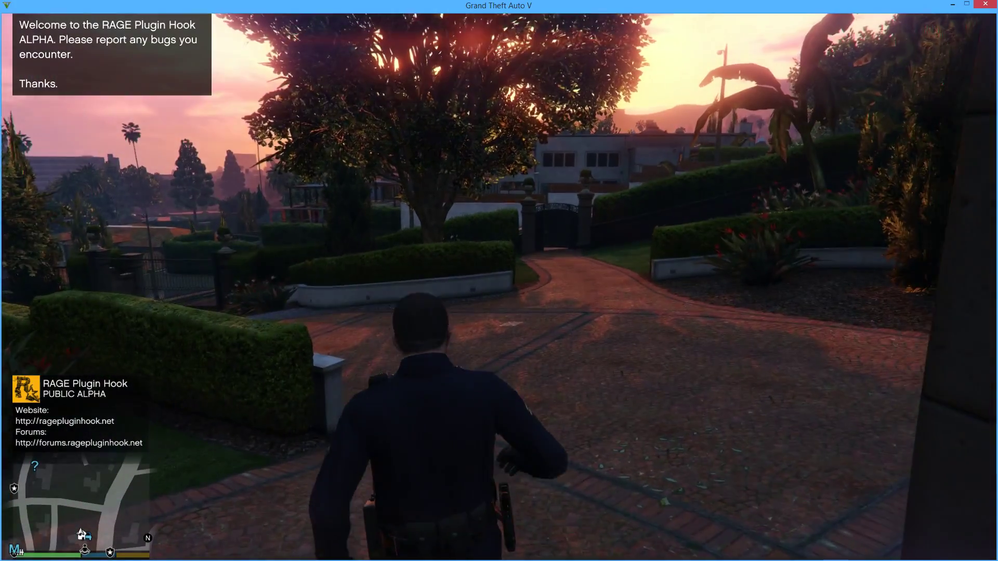
key(w)
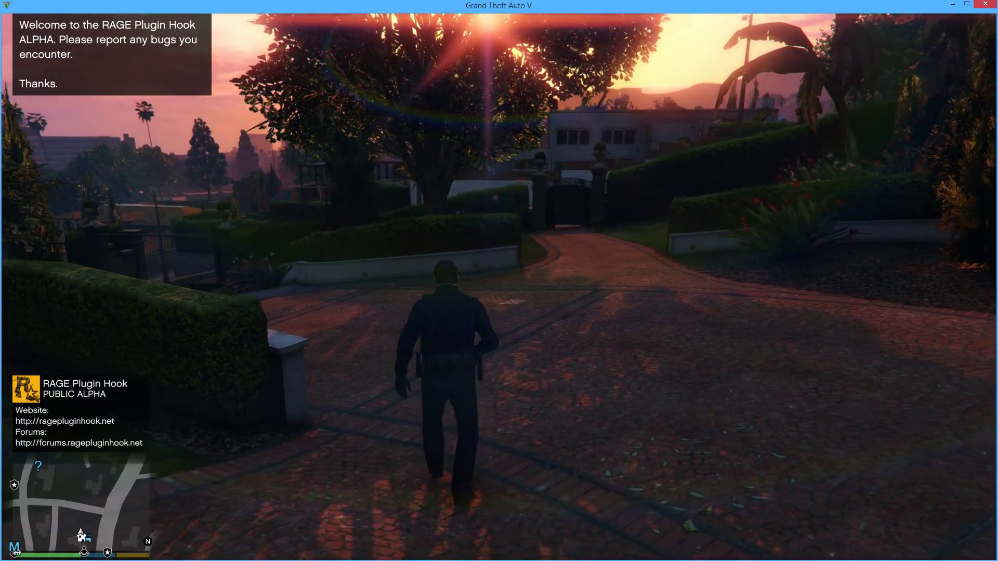
key(w)
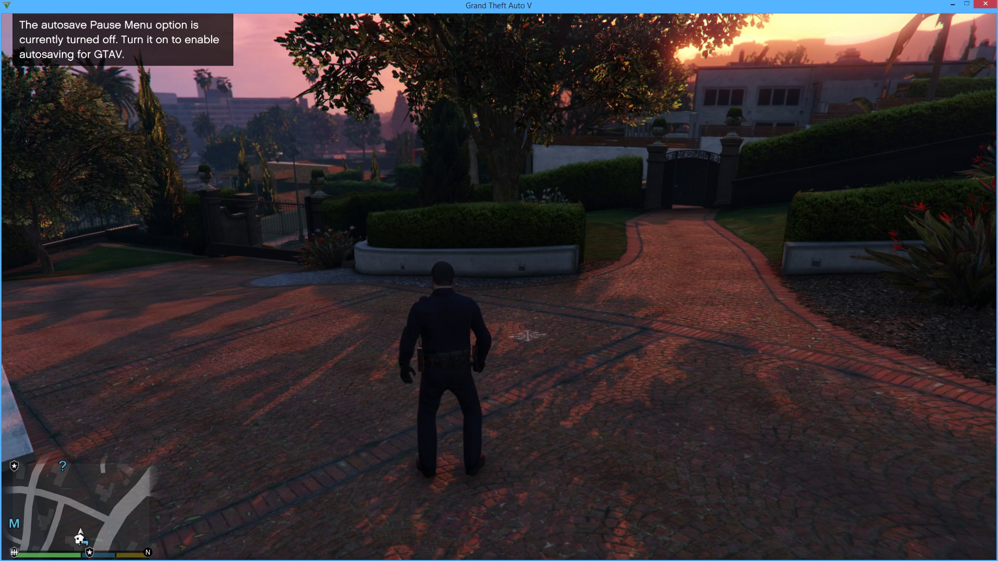
key(F4)
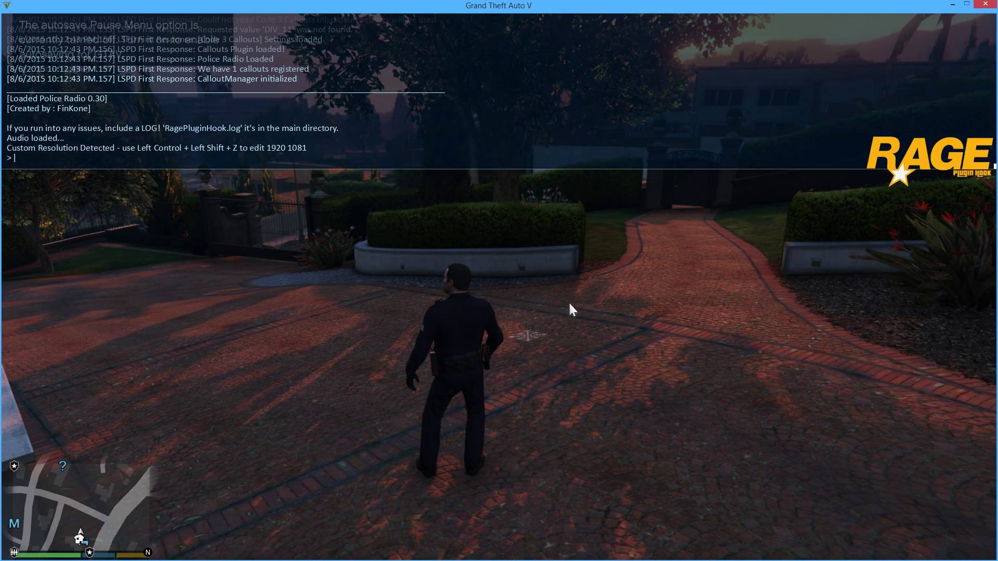
- Resize the RAGE console and run UnloadPlugin "LSPD First Response.dll" to unload LSPDFR
drag(890, 171, 887, 440)
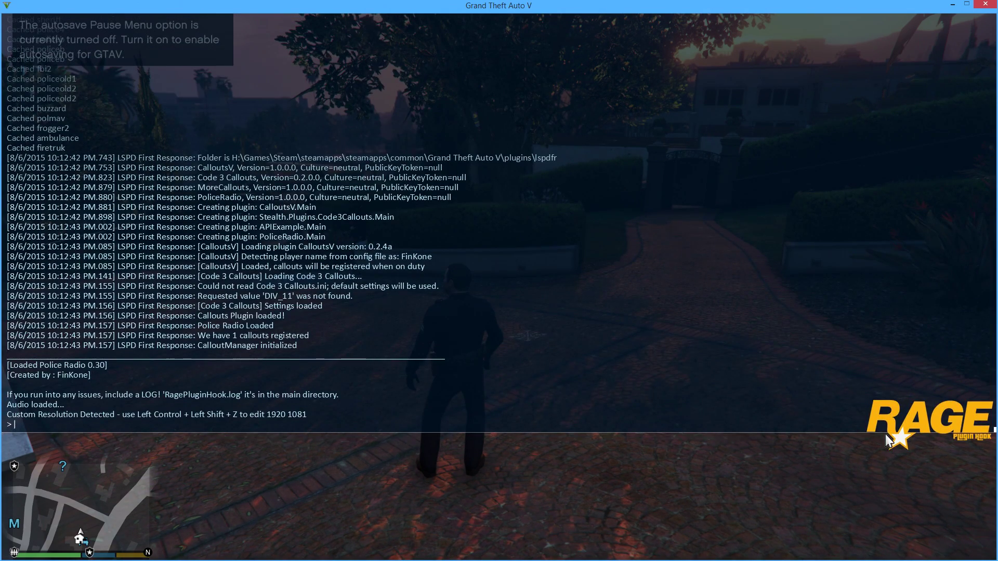
drag(886, 437, 826, 167)
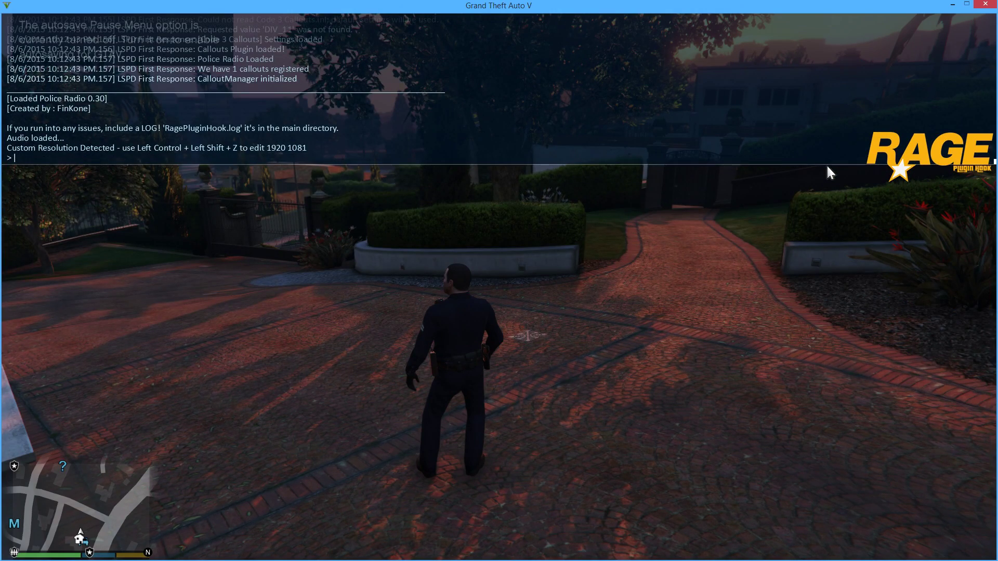
text(un)
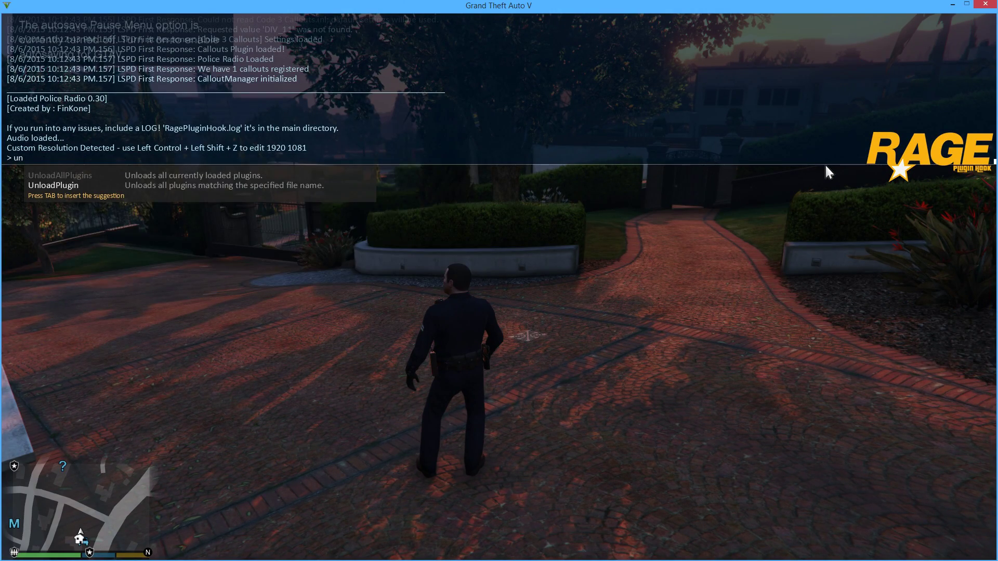
key(Up)
key(Tab)
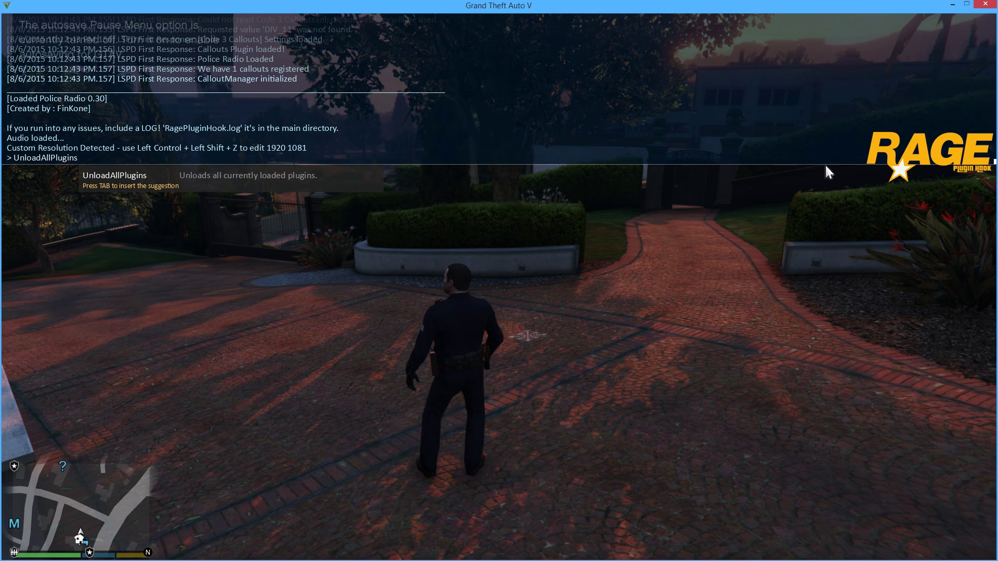
key(Return)
key(BackSpace)
key(BackSpace)
key(BackSpace)
key(BackSpace)
key(BackSpace)
key(BackSpace)
key(BackSpace)
key(BackSpace)
key(BackSpace)
key(BackSpace)
key(BackSpace)
key(BackSpace)
key(BackSpace)
key(BackSpace)
key(BackSpace)
key(BackSpace)
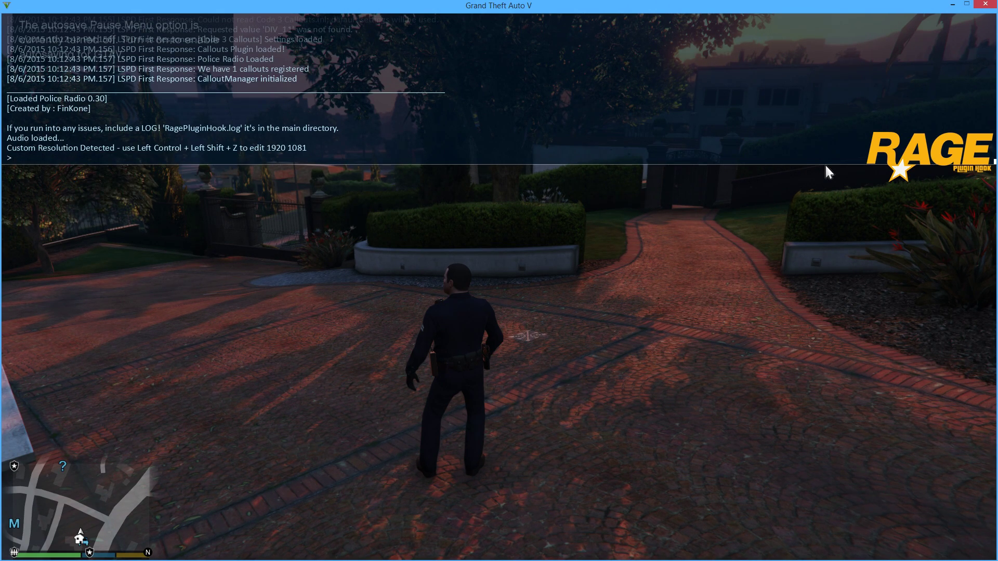
text(UnloadPlugin)
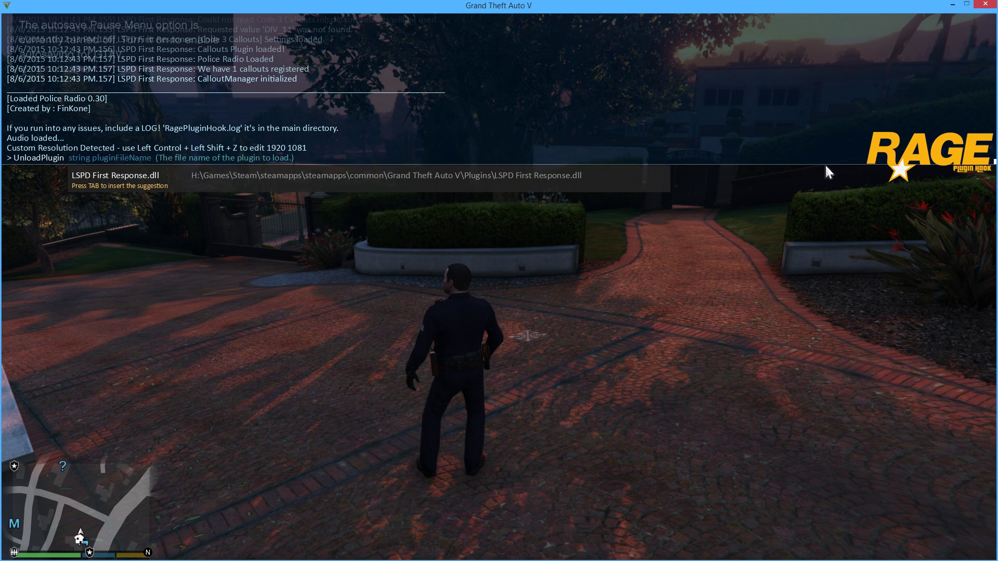
key(Tab)
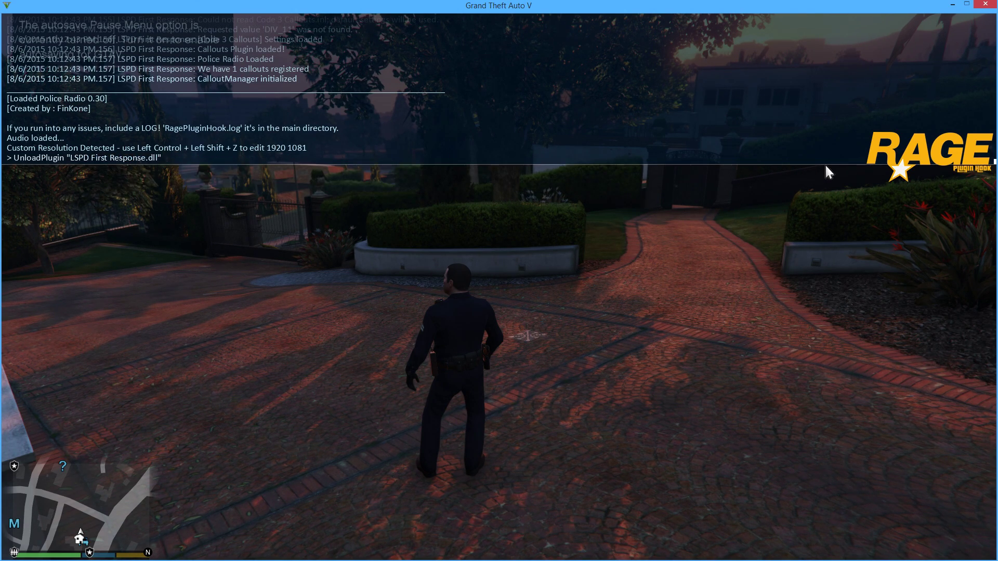
key(Return)
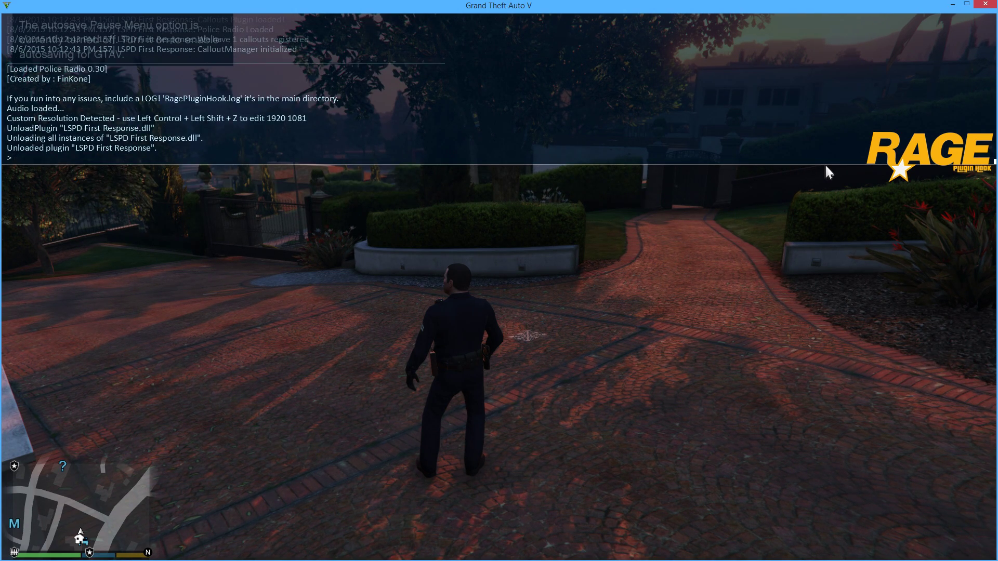
key(F4)
key(F4)
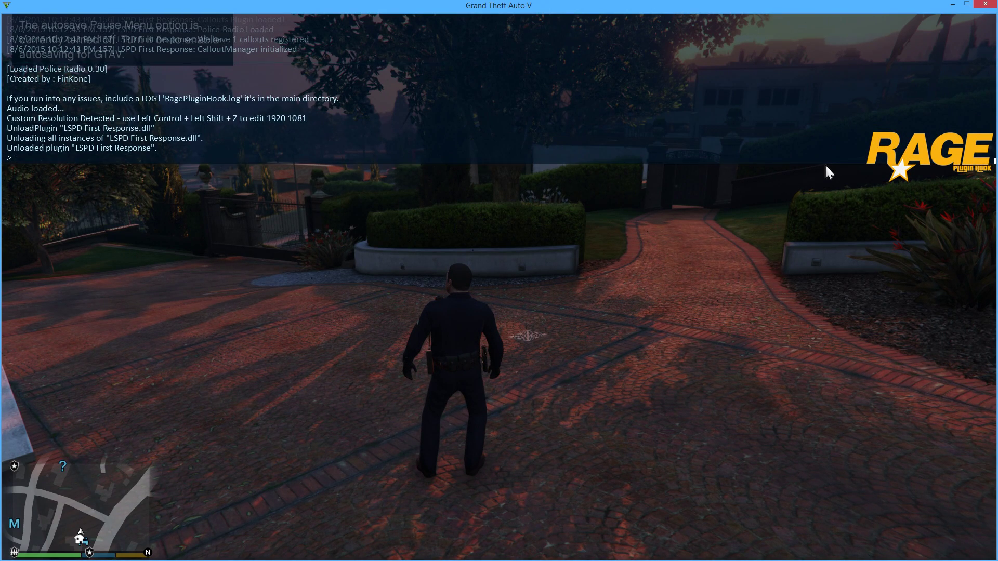
- Try the ReloadAllPlugins and ReloadPlugins suggestions, then clear the console line
text(reload)
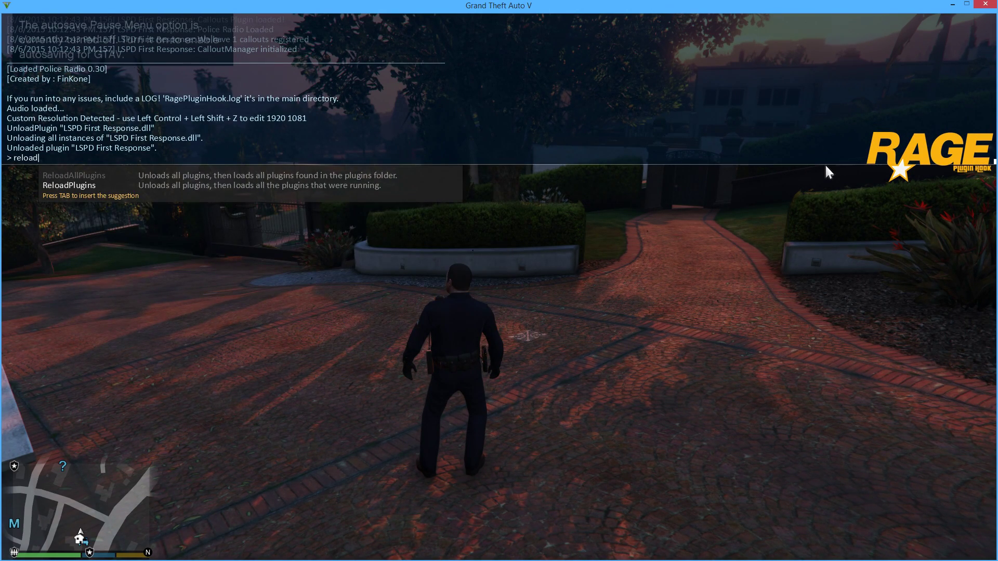
key(Up)
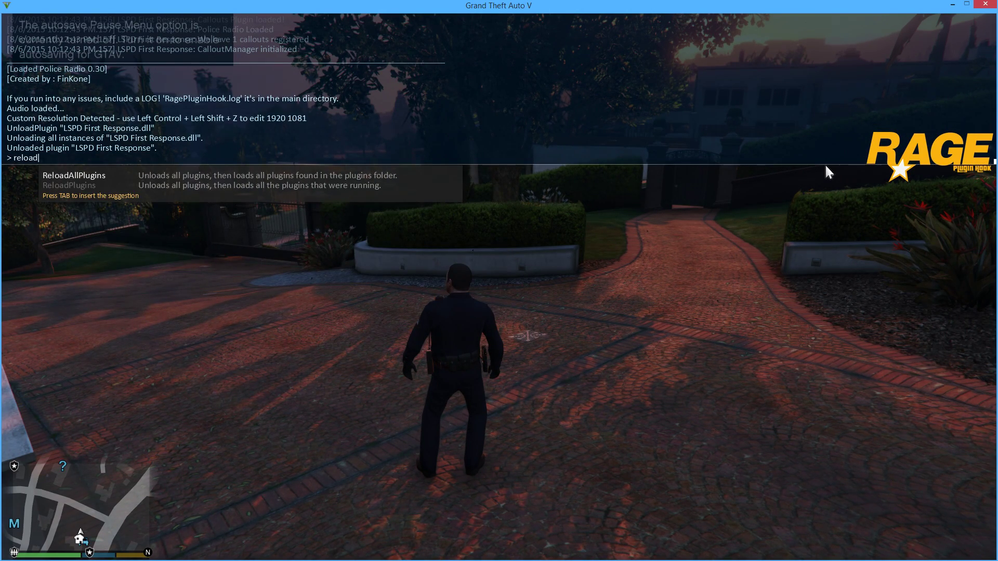
key(Down)
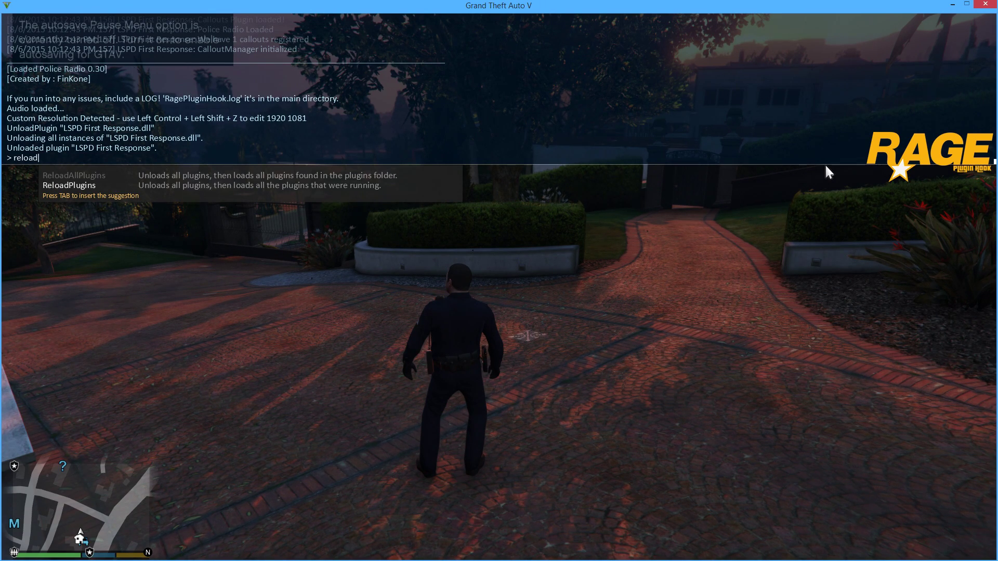
key(Tab)
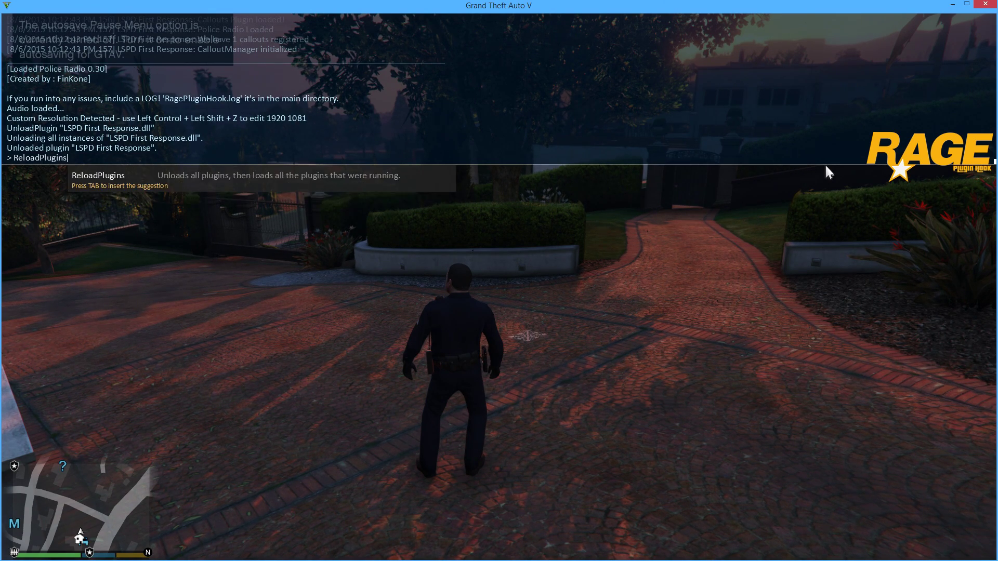
key(BackSpace)
key(Return)
- Load LSPD First Response.dll with the LoadPlugin command
text(load)
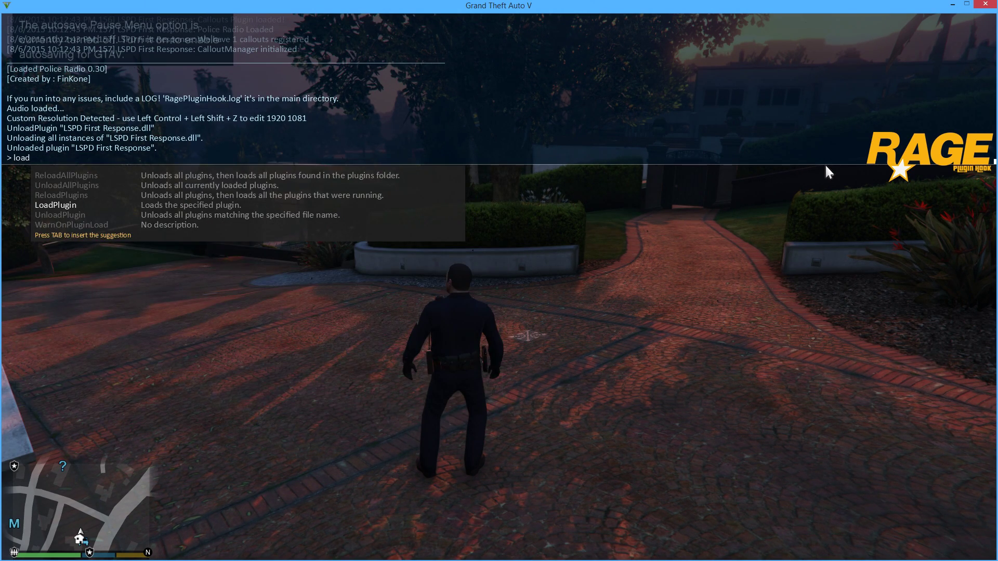
key(Tab)
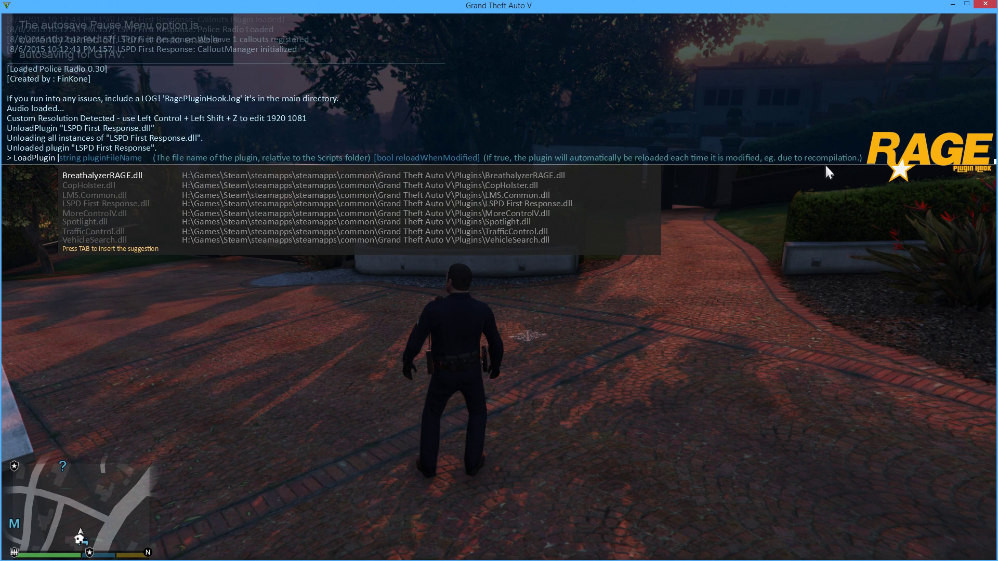
key(Down)
key(Down)
key(Down)
key(Down)
key(Down)
key(Down)
key(Up)
key(Up)
key(Up)
key(Up)
key(Up)
key(Down)
key(Down)
key(Down)
key(Down)
key(Up)
key(Up)
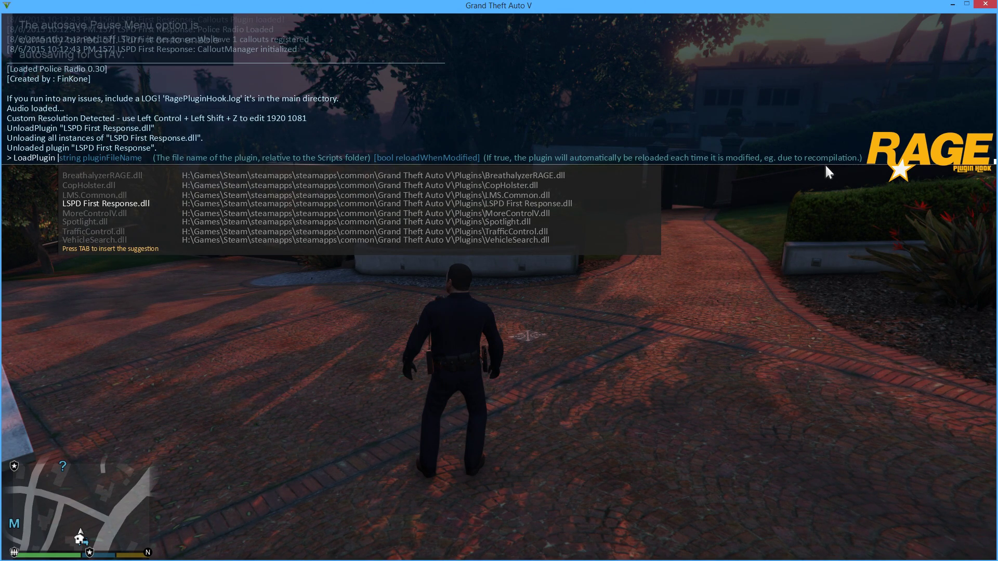
key(Tab)
key(Return)
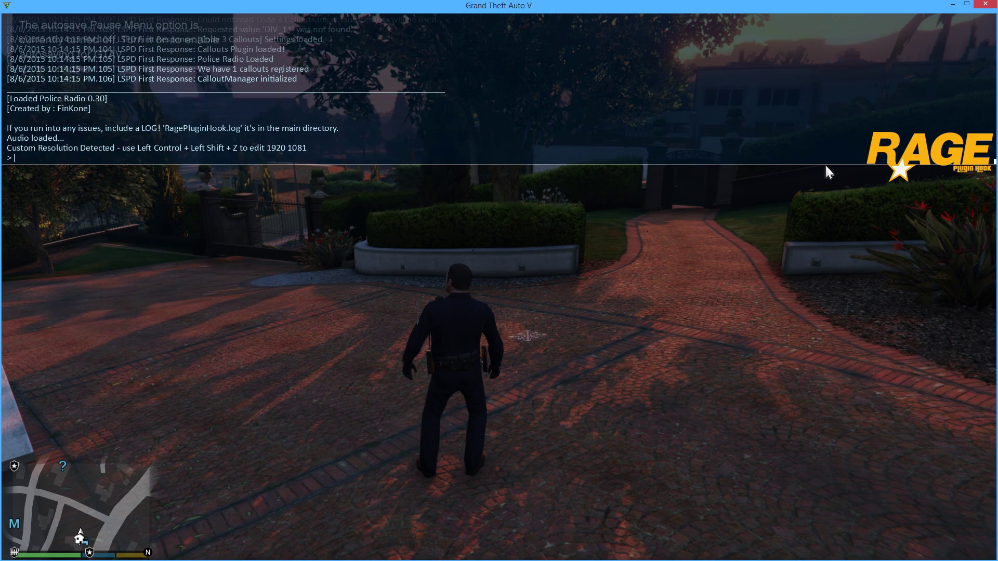
key(F4)
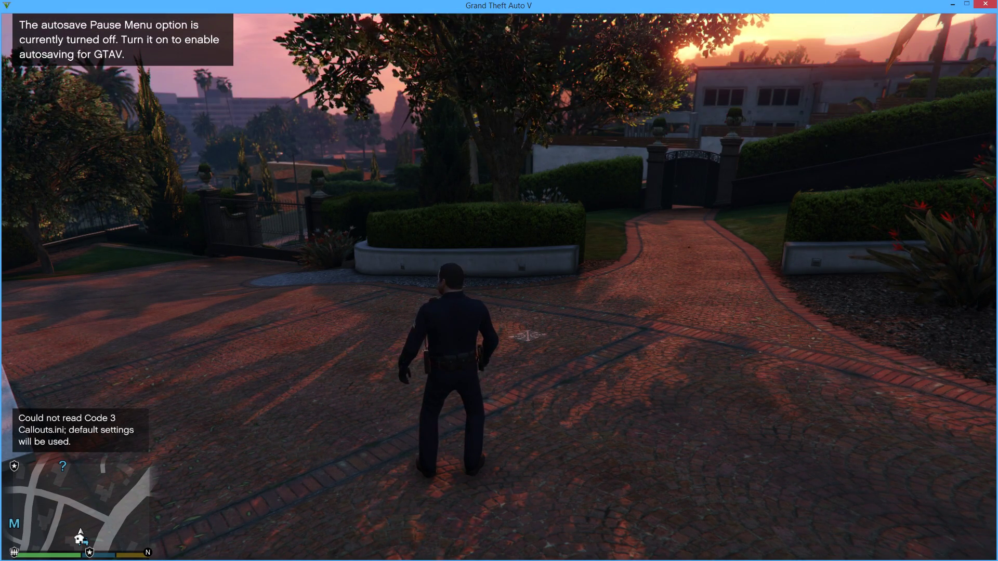
key(w)
key(w)
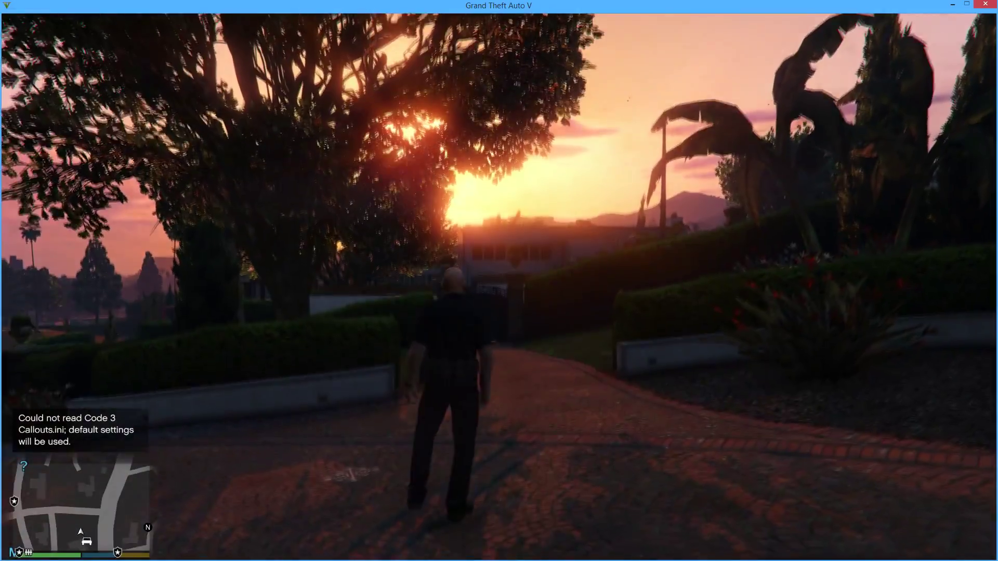
key(w)
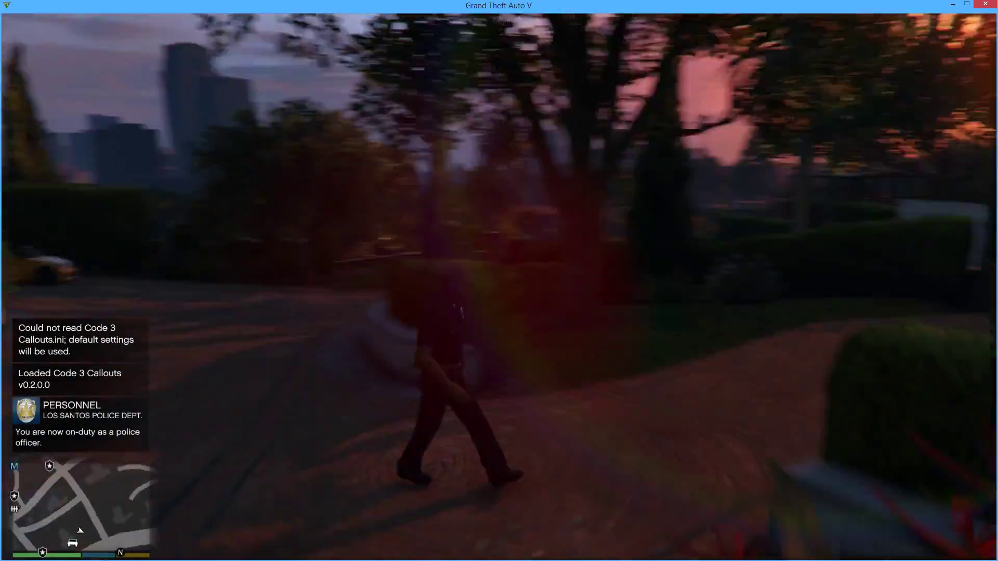
key(w)
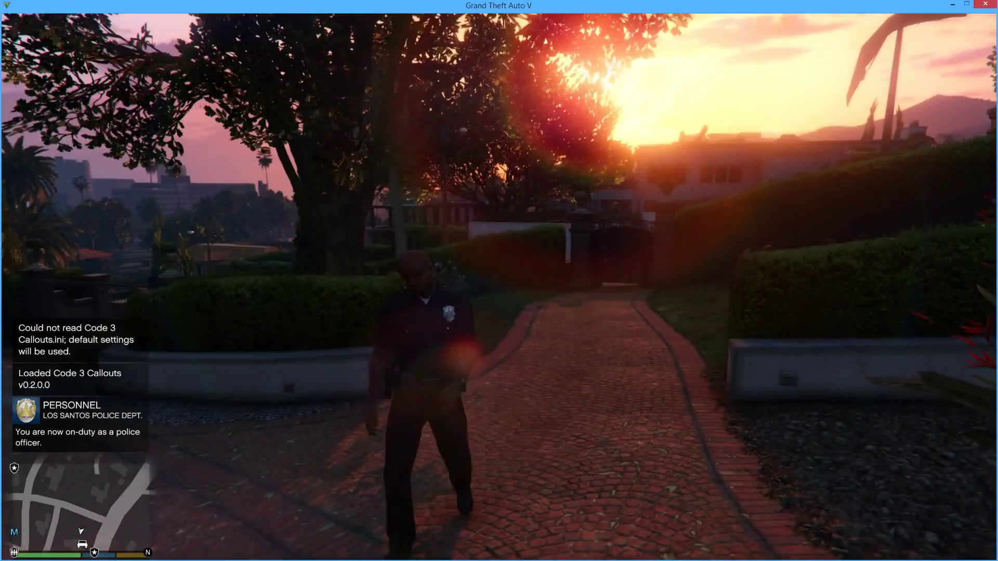
key(F4)
text(heal)
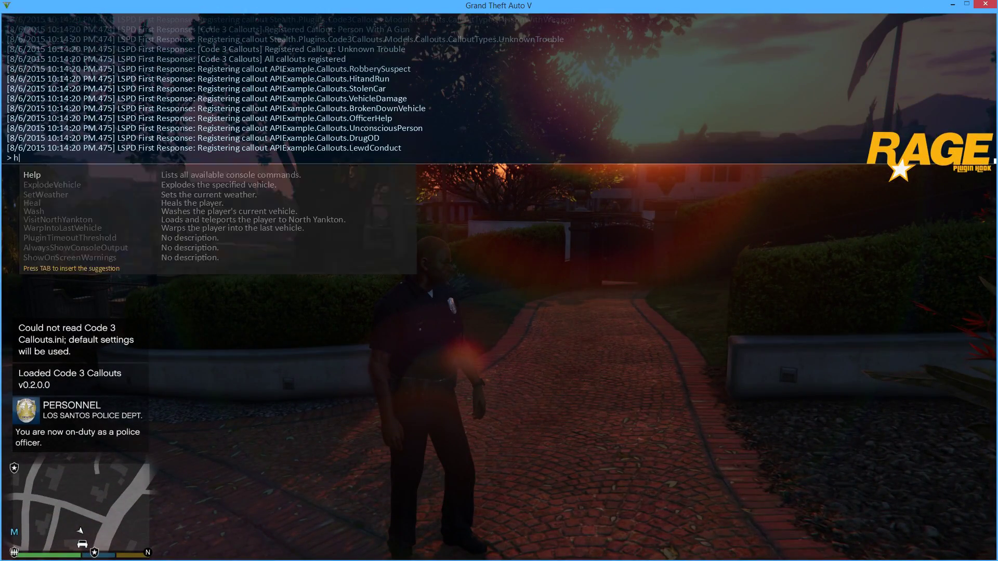
key(Return)
text(repair)
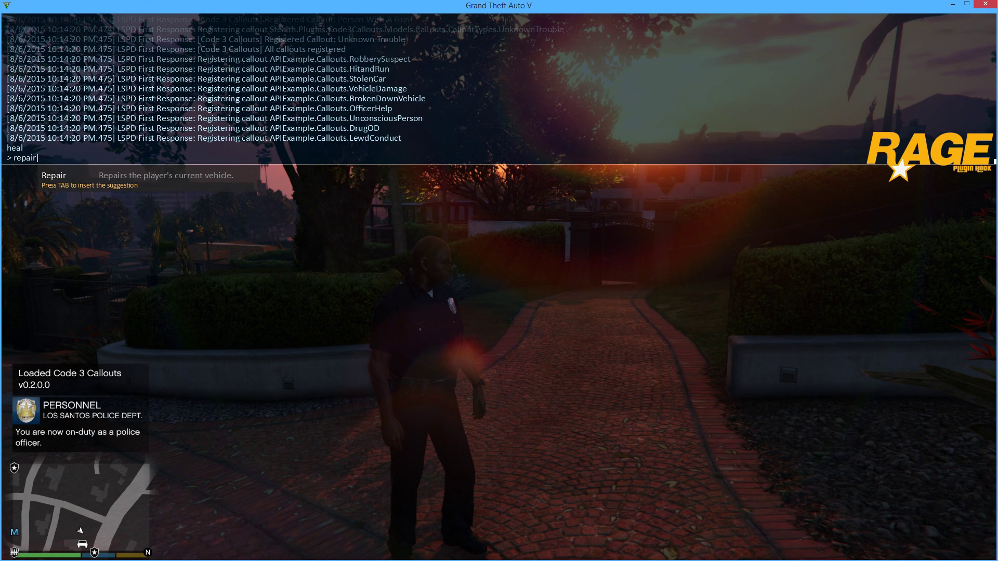
key(Return)
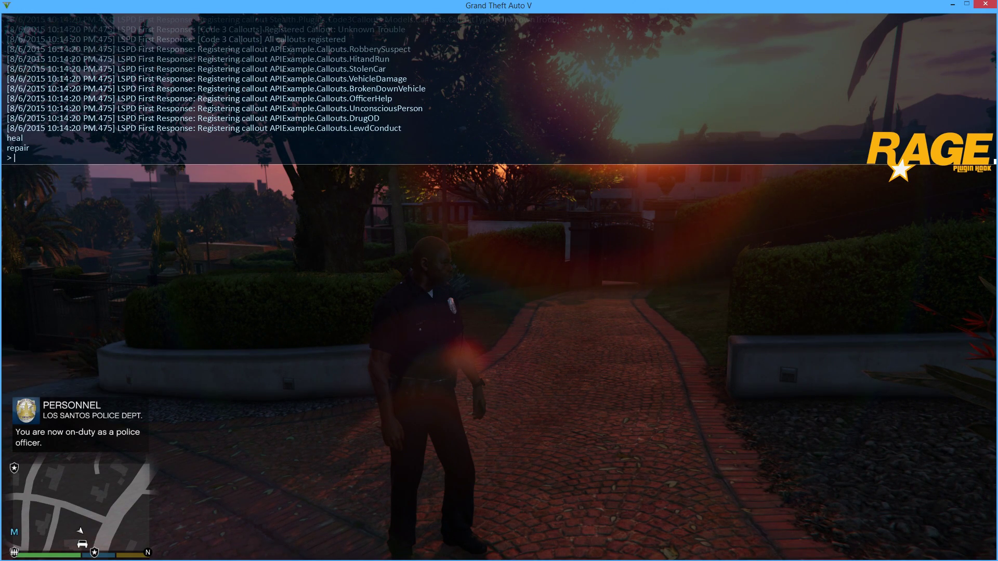
text(he)
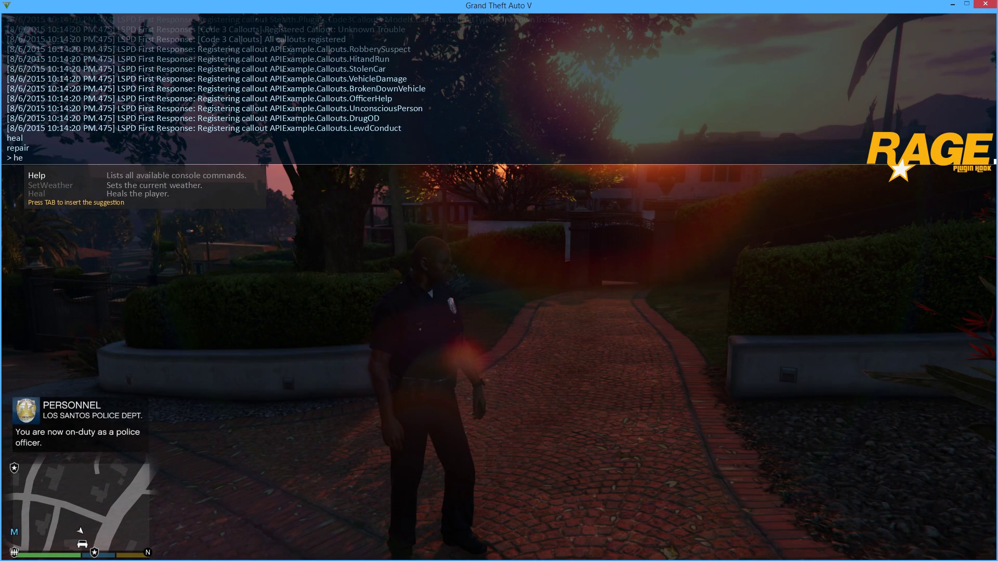
key(Down)
key(Up)
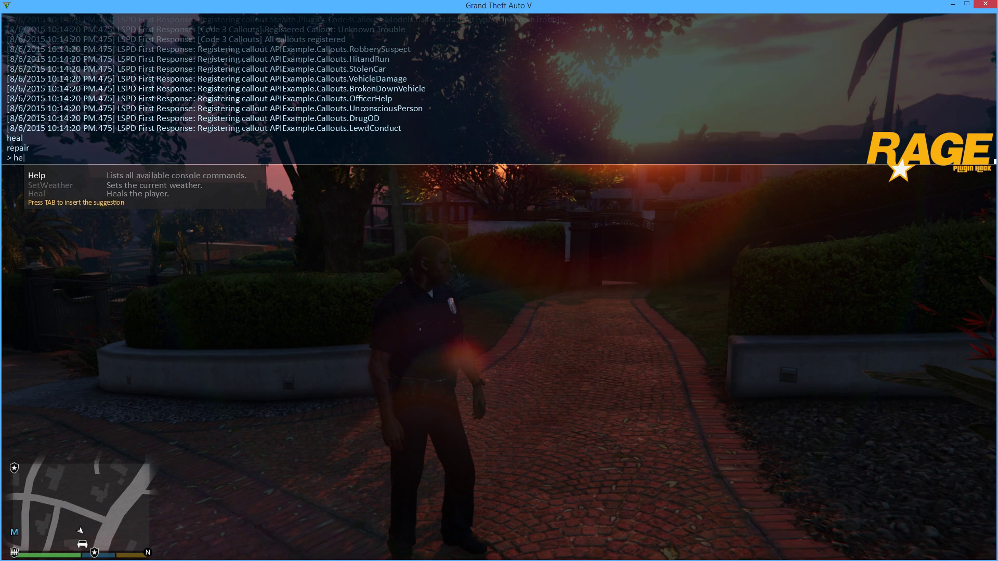
key(BackSpace)
key(BackSpace)
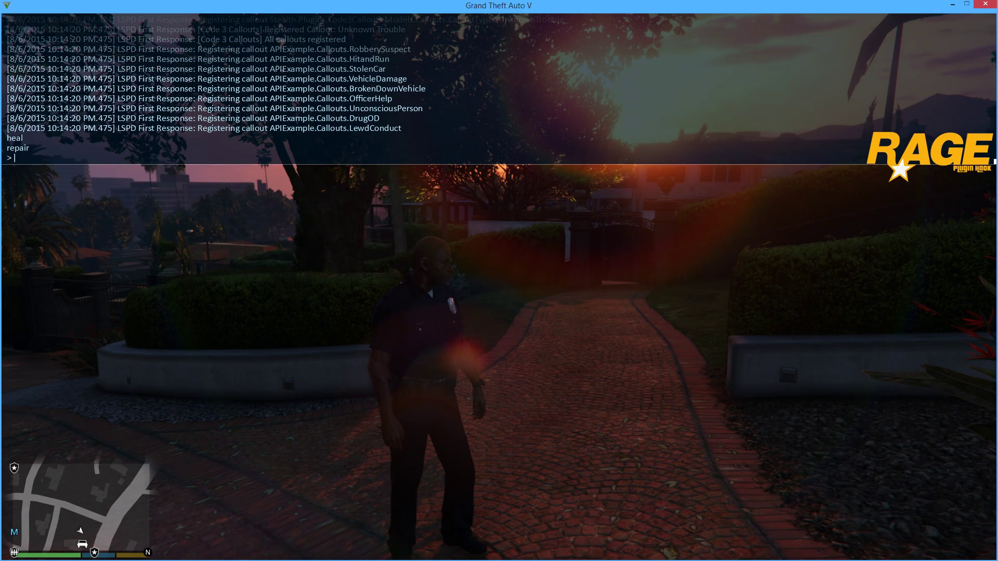
key(F4)
key(F4)
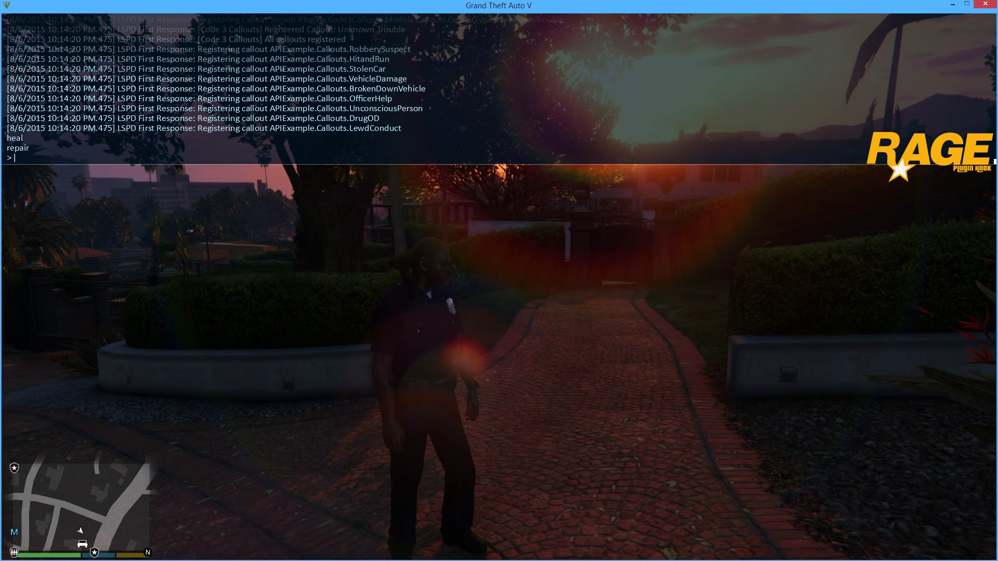
key(F4)
- Pause the game, switch to the Grand Theft Auto V folder, and open RagePluginHook.log
key(Escape)
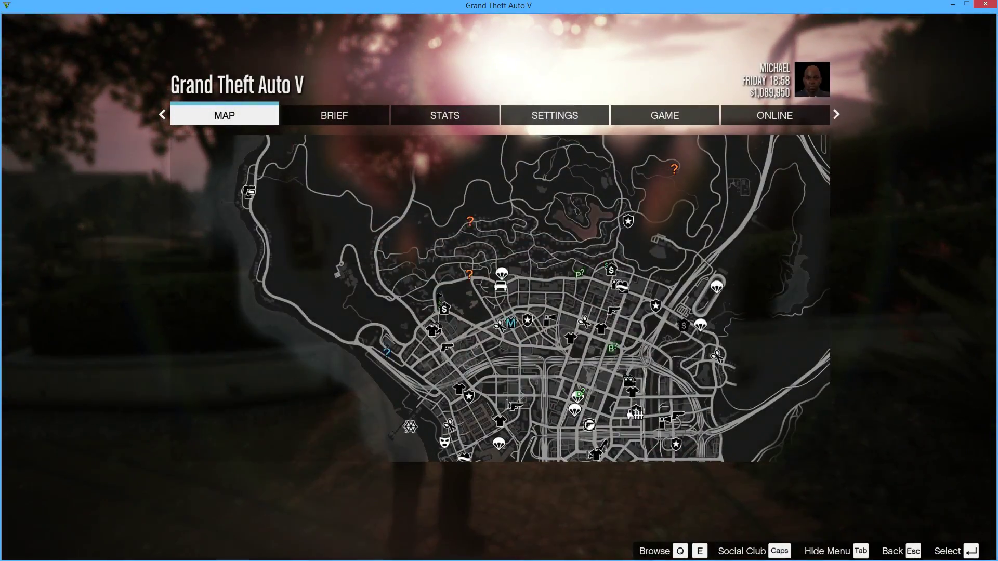
key(alt+Tab)
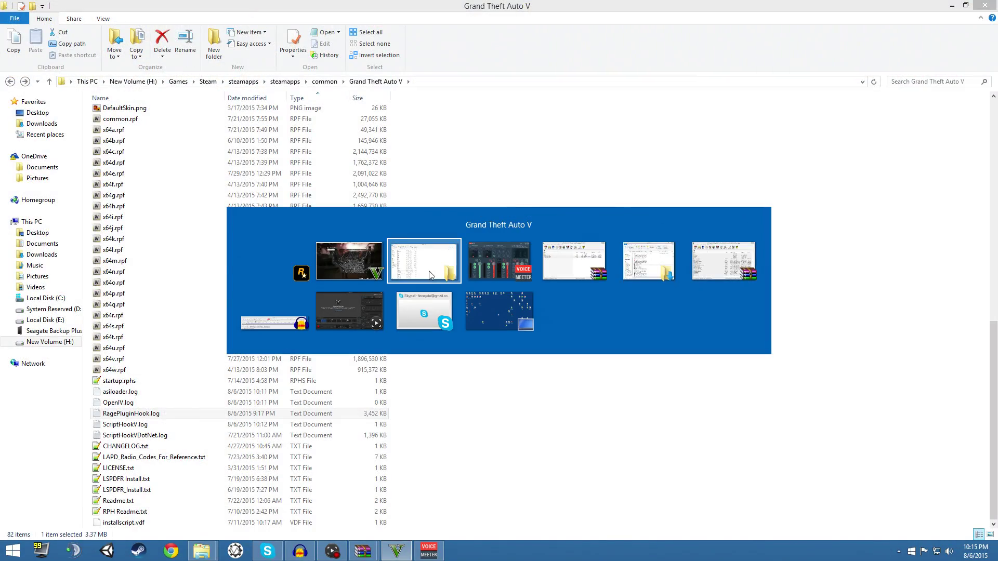
key(alt+Tab)
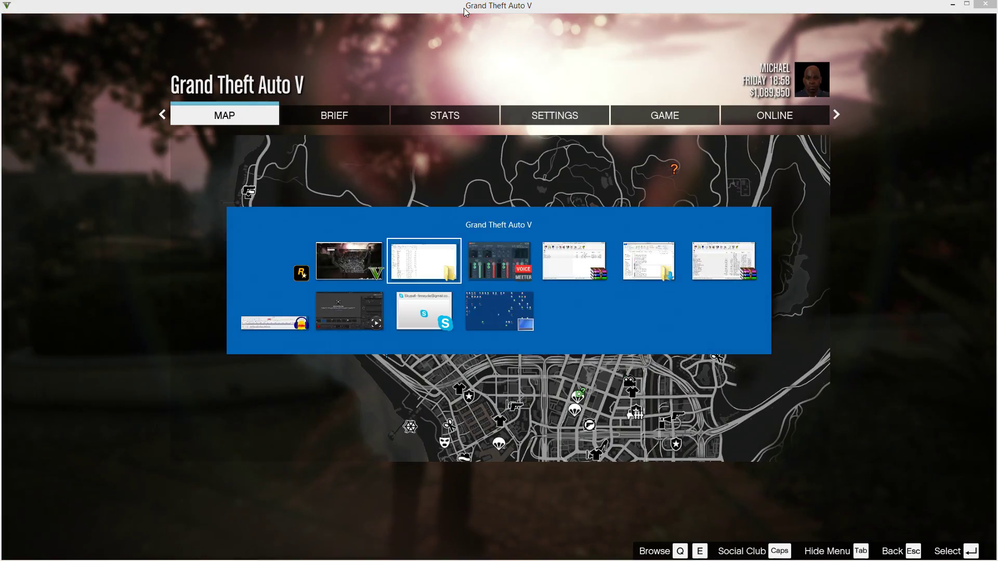
click(417, 275)
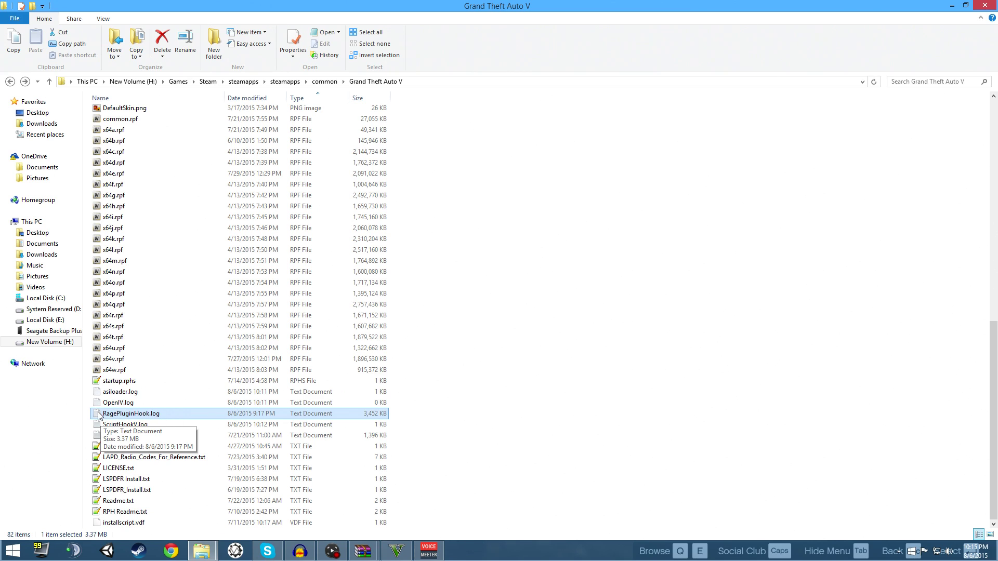
double_click(147, 415)
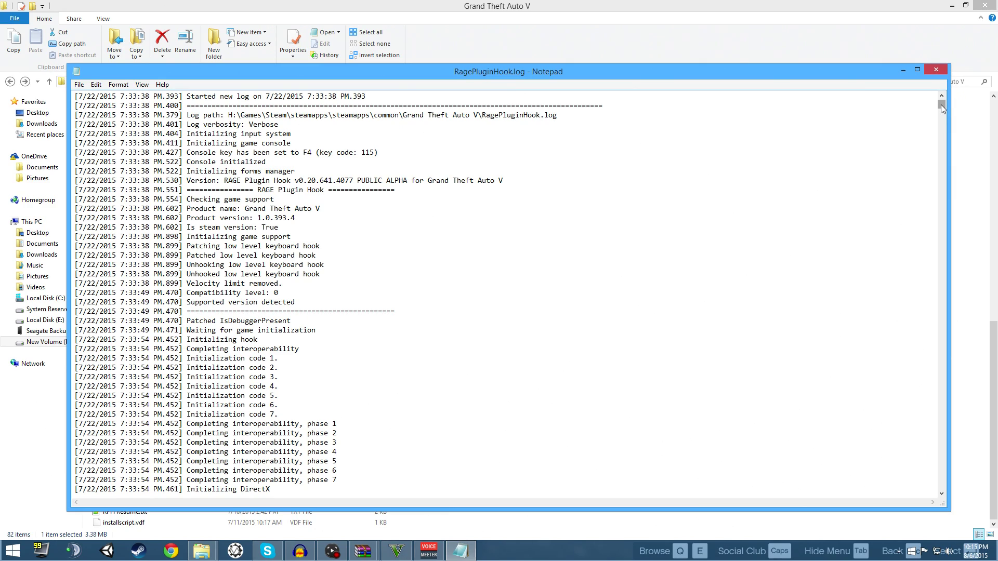
- Scroll down the log and highlight an exception heading
mouse_move(942, 109)
mouse_down()
mouse_move(942, 135)
mouse_move(941, 114)
mouse_up()
scroll(419, 224, down, 20)
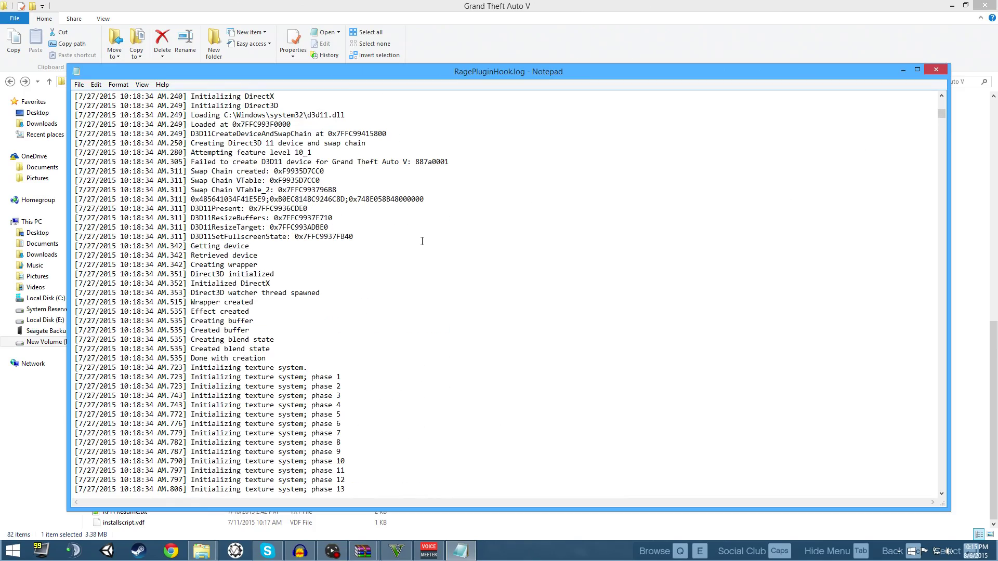
scroll(422, 241, down, 7)
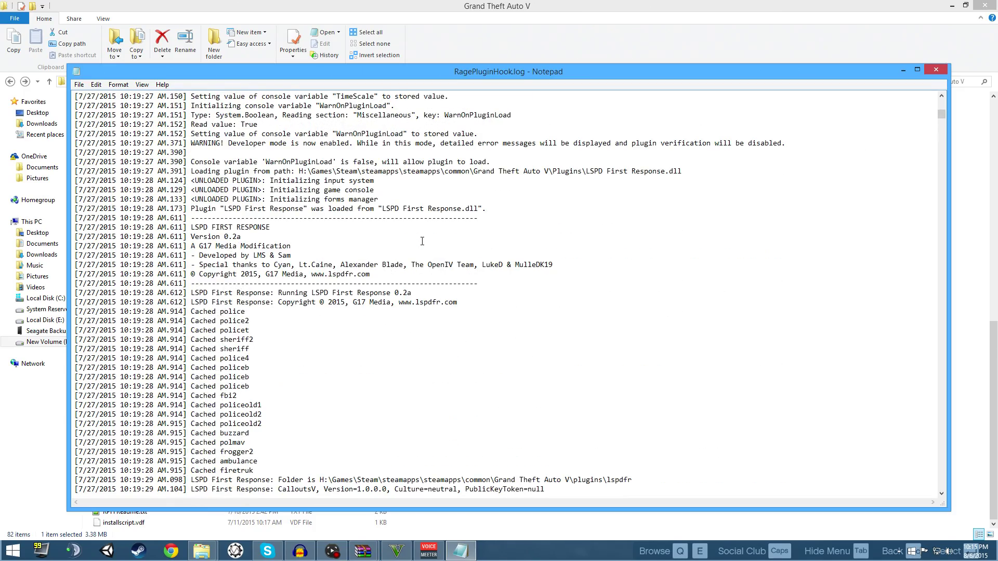
scroll(422, 241, down, 20)
scroll(422, 241, down, 20)
scroll(422, 241, down, 20)
scroll(422, 241, down, 7)
scroll(422, 241, up, 2)
scroll(488, 249, up, 1)
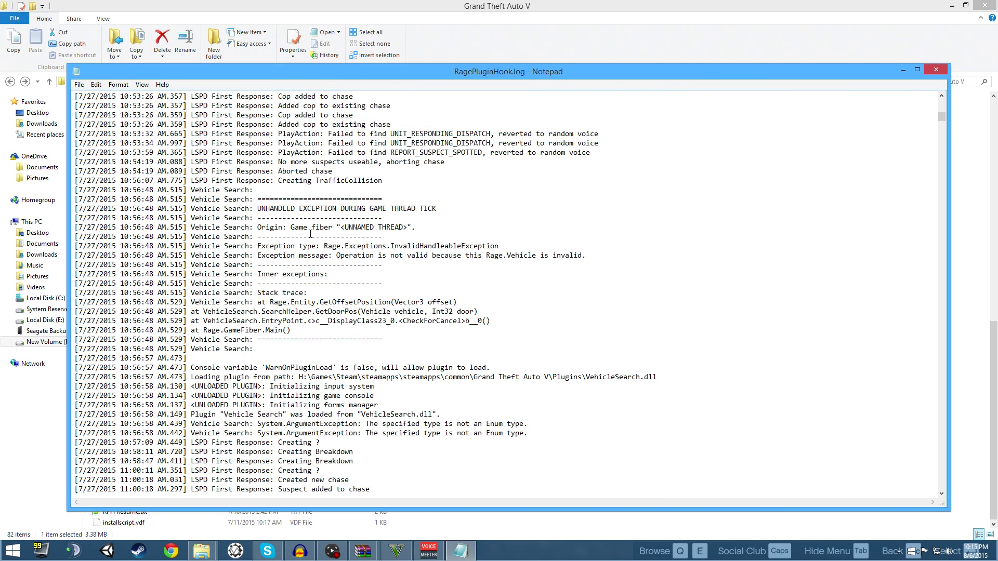
drag(253, 208, 485, 207)
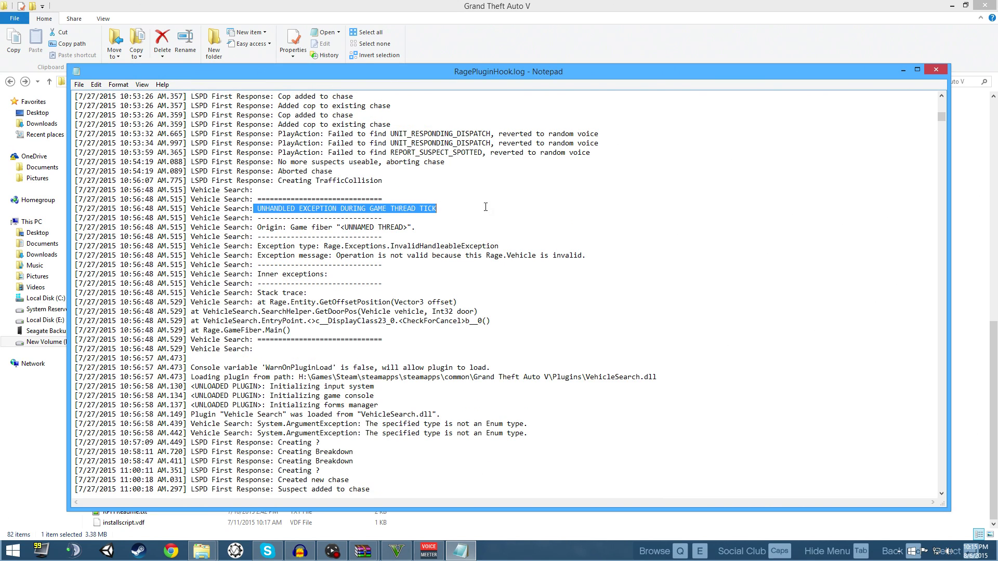
click(542, 221)
scroll(293, 318, up, 1)
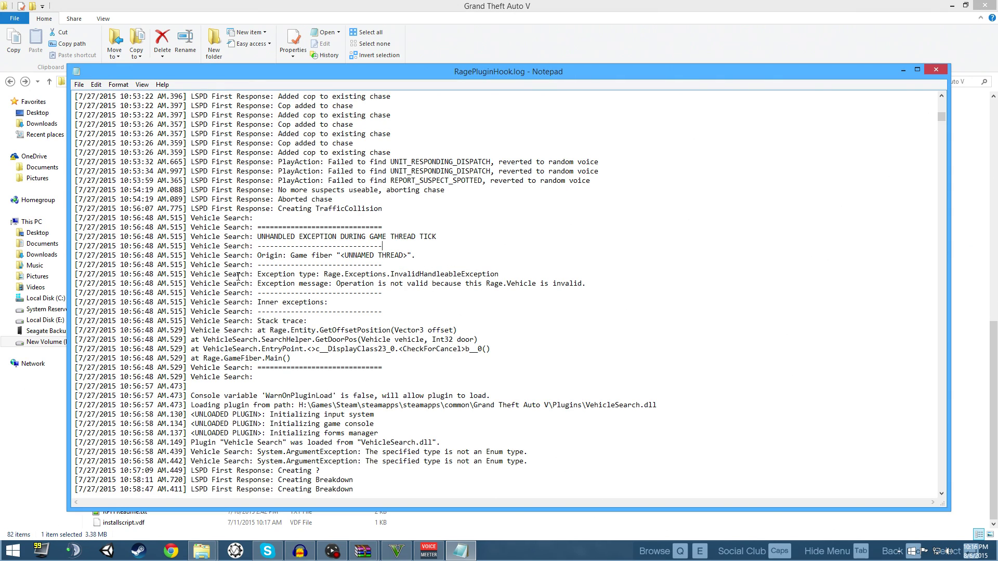
- Highlight the Vehicle Search invalid Rage.Vehicle exception, then select the log from its top
drag(274, 208, 371, 211)
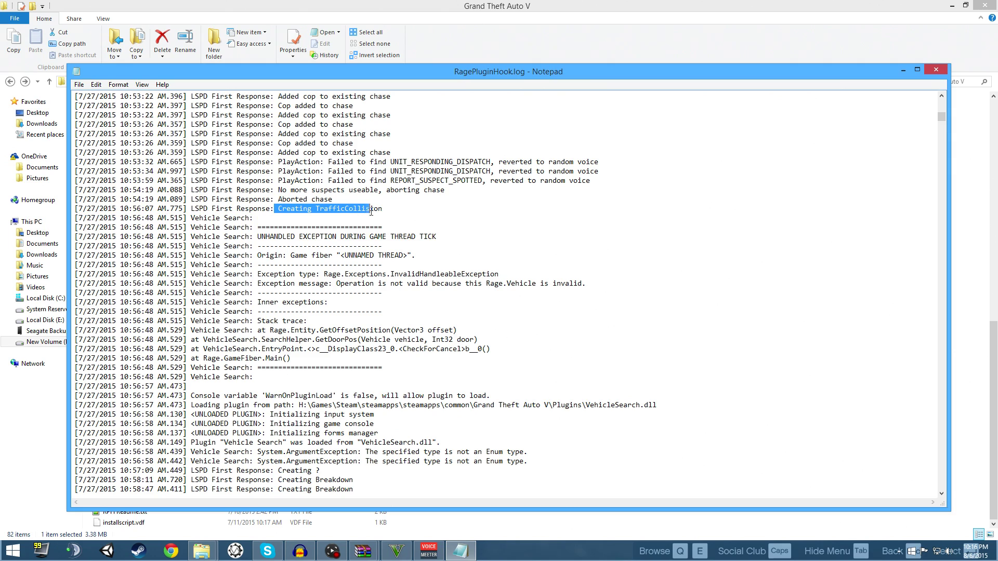
click(419, 229)
drag(255, 237, 485, 369)
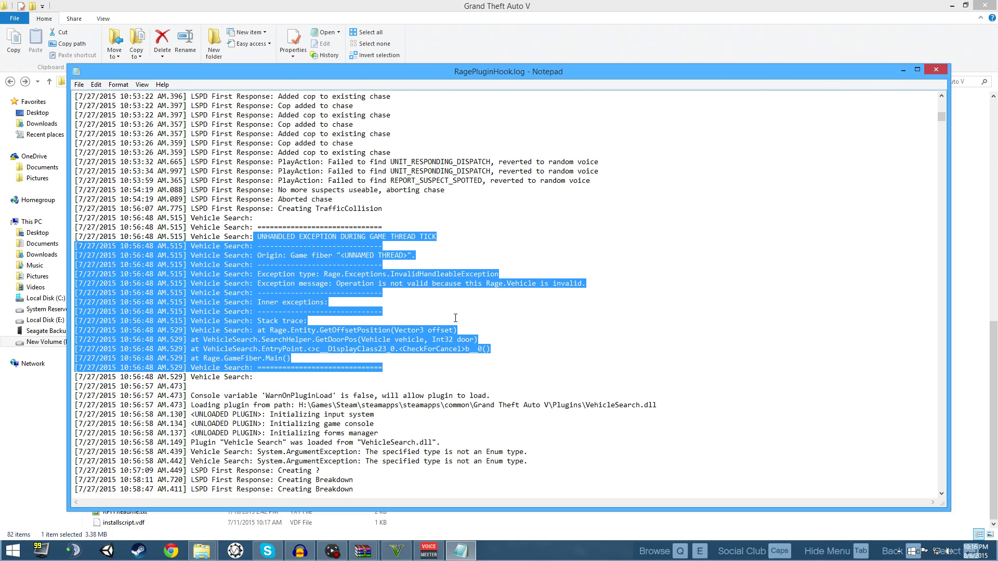
click(390, 318)
drag(190, 218, 434, 315)
click(322, 273)
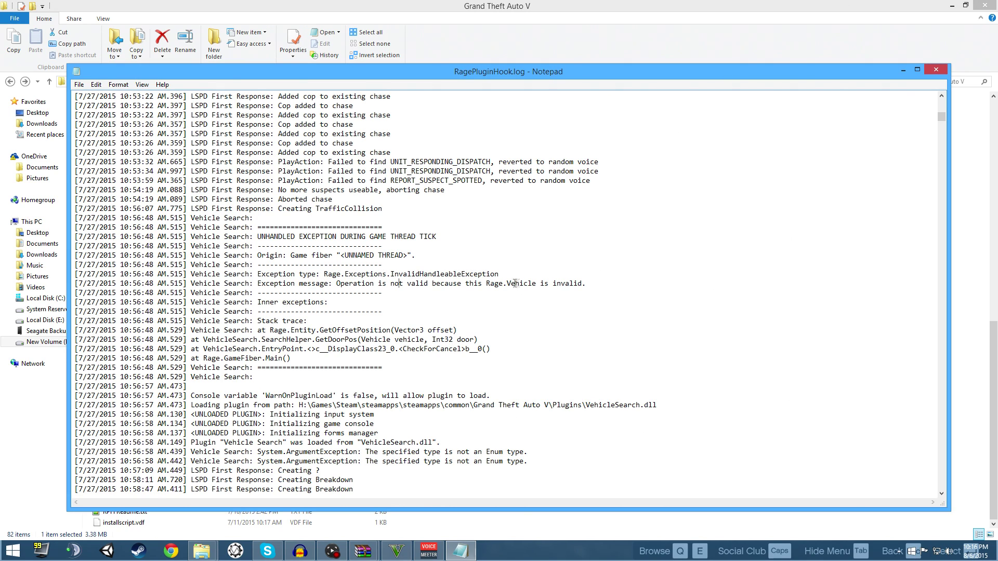
drag(469, 284, 589, 286)
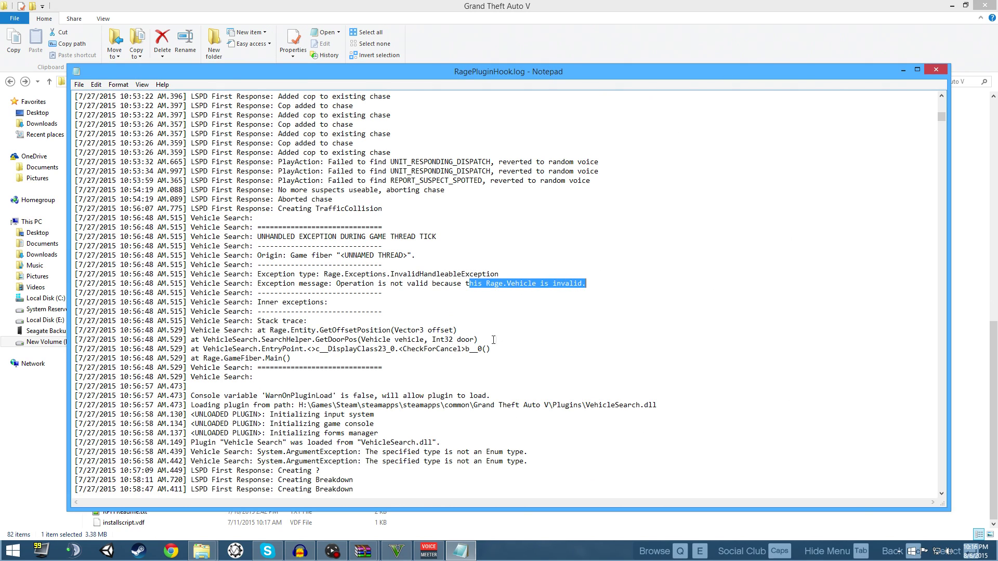
drag(162, 236, 458, 389)
key(Right)
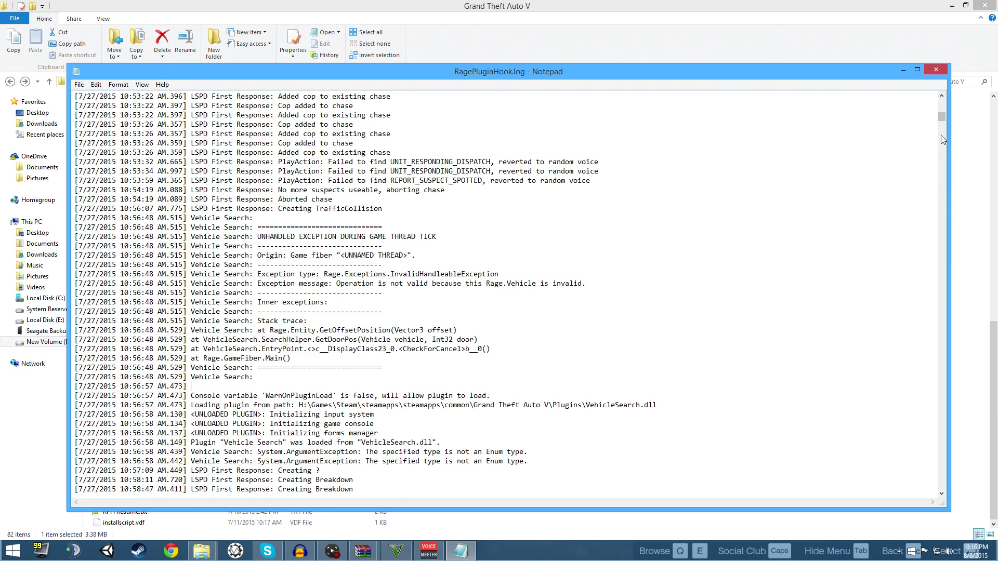
drag(942, 118, 942, 101)
drag(75, 97, 374, 282)
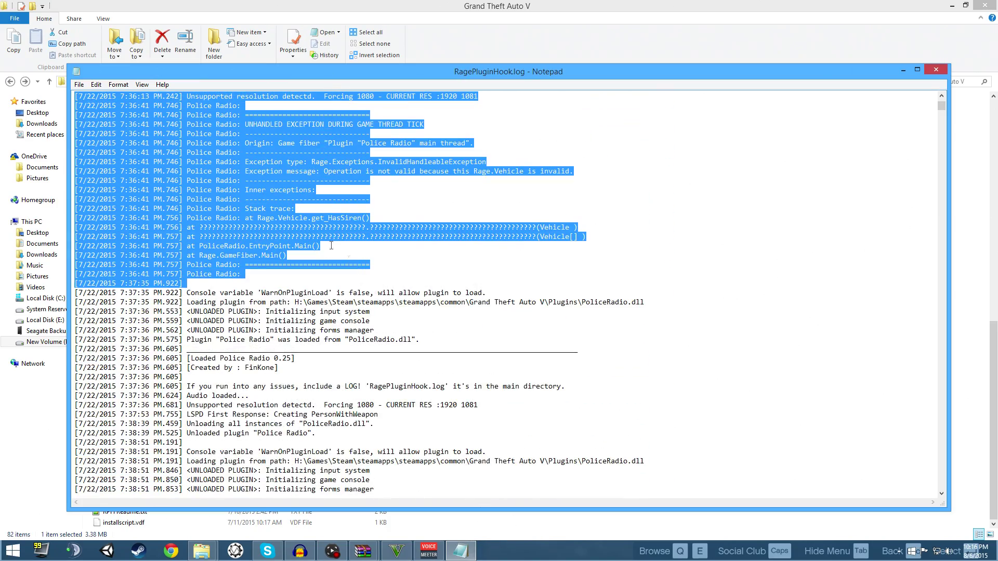
- Highlight the RAGE Plugin Hook version v0.20.641.4077 at the top of the log
scroll(338, 252, up, 6)
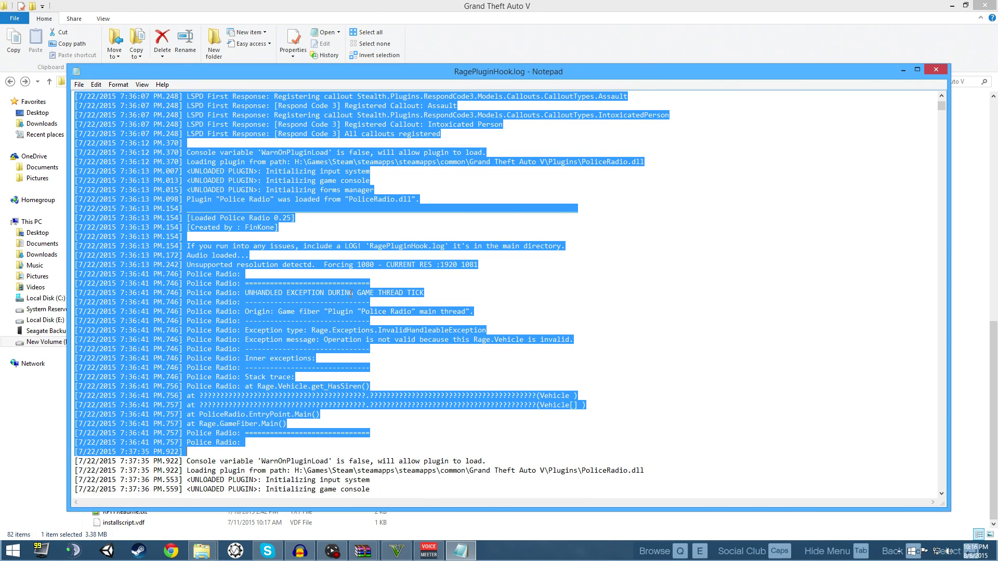
drag(941, 105, 941, 96)
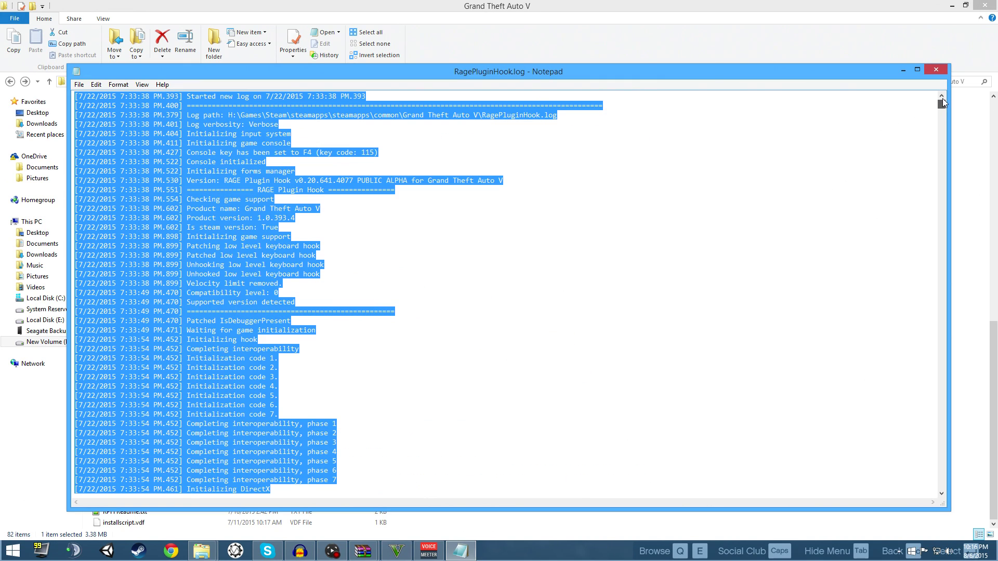
click(393, 154)
drag(291, 181, 360, 177)
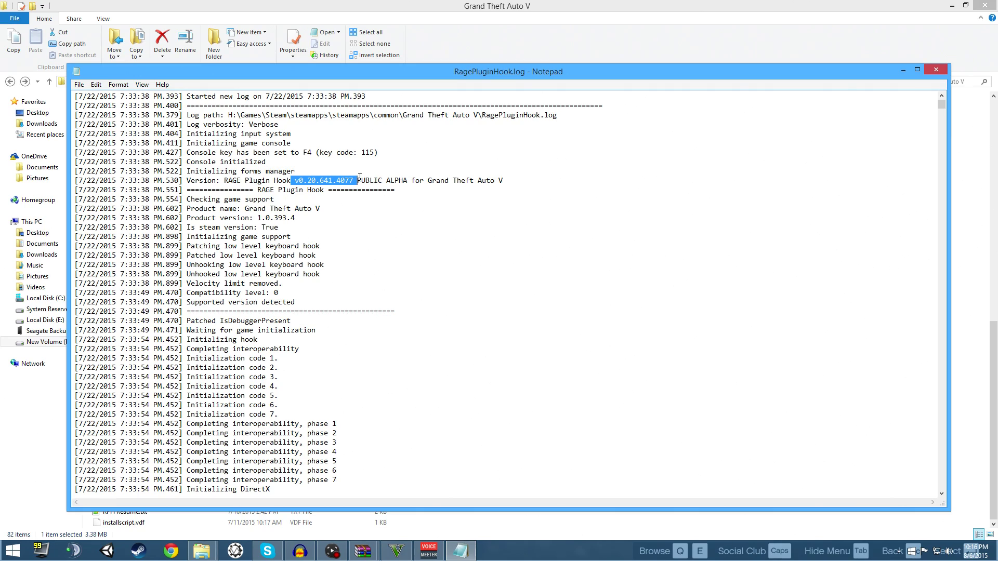
- Highlight the LSPD First Response Version 0.2a line
scroll(360, 177, down, 17)
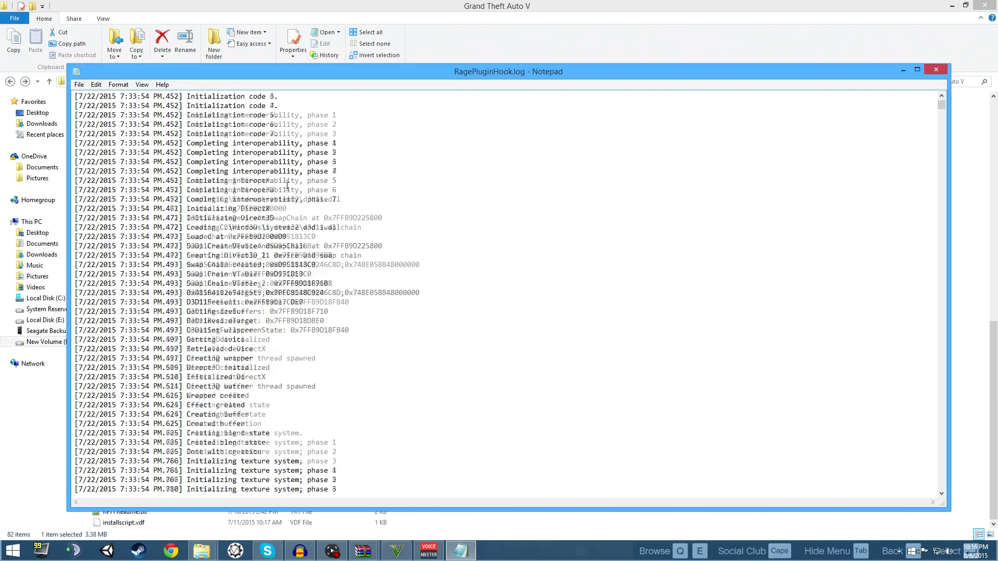
scroll(313, 236, down, 16)
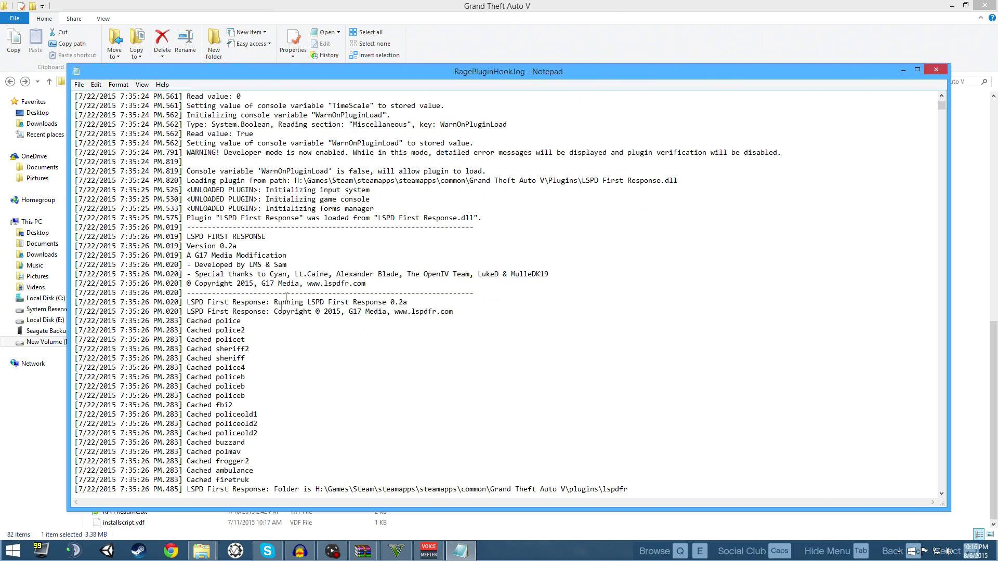
drag(186, 246, 253, 243)
scroll(306, 245, down, 6)
scroll(306, 246, up, 3)
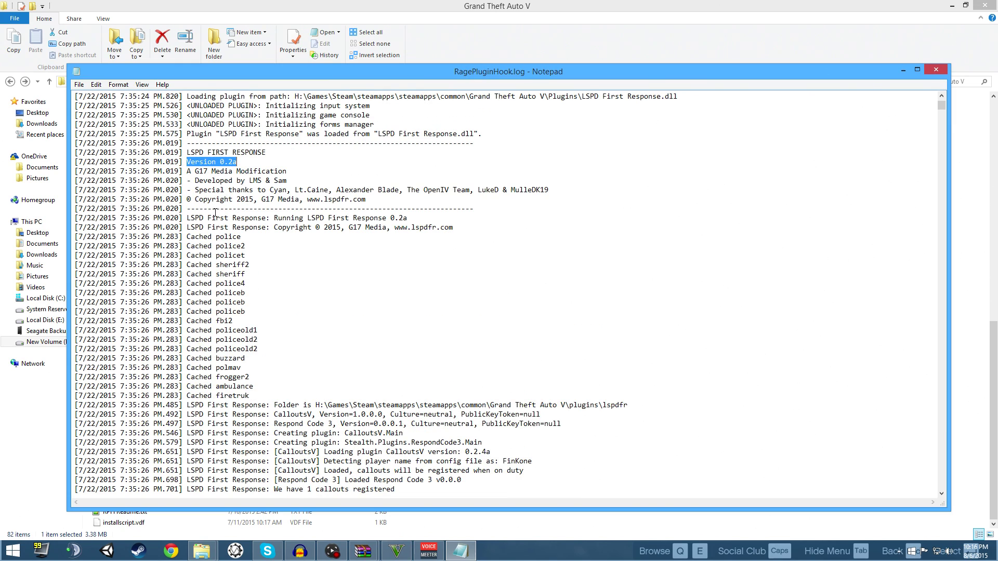
click(253, 167)
drag(241, 161, 224, 162)
drag(240, 161, 186, 162)
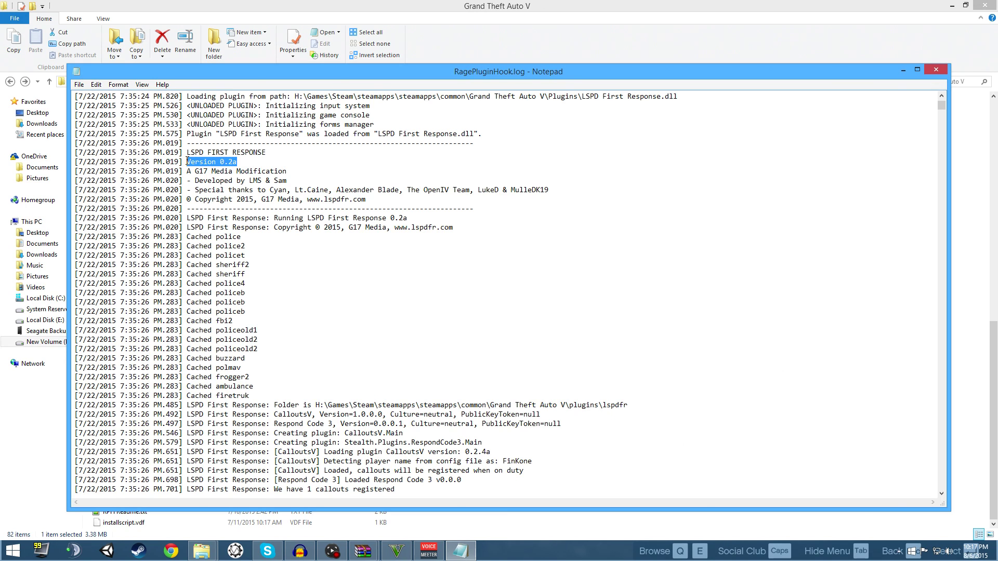
click(237, 162)
- Scroll further down the log, then close Notepad
scroll(353, 248, down, 7)
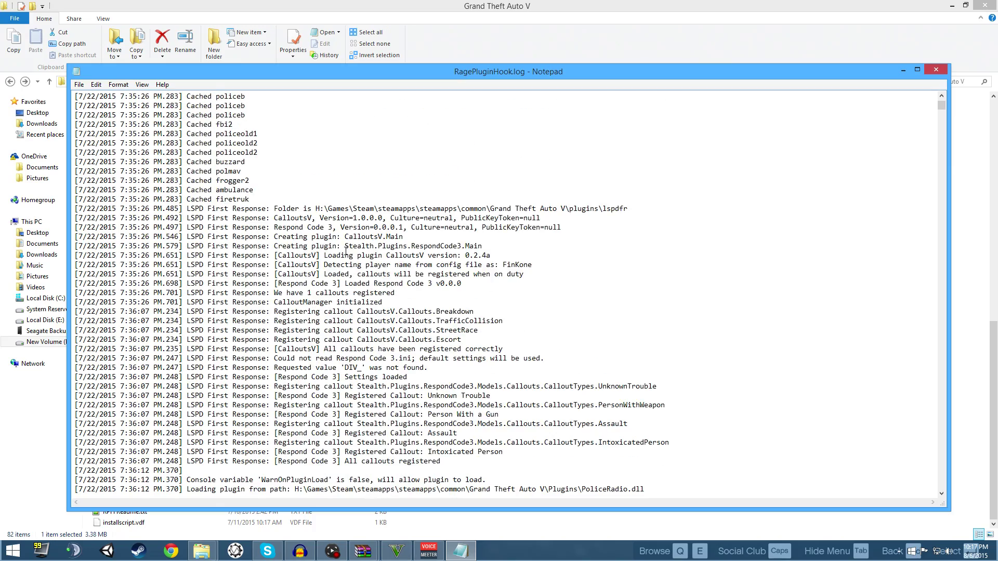
scroll(346, 252, down, 6)
scroll(321, 253, down, 2)
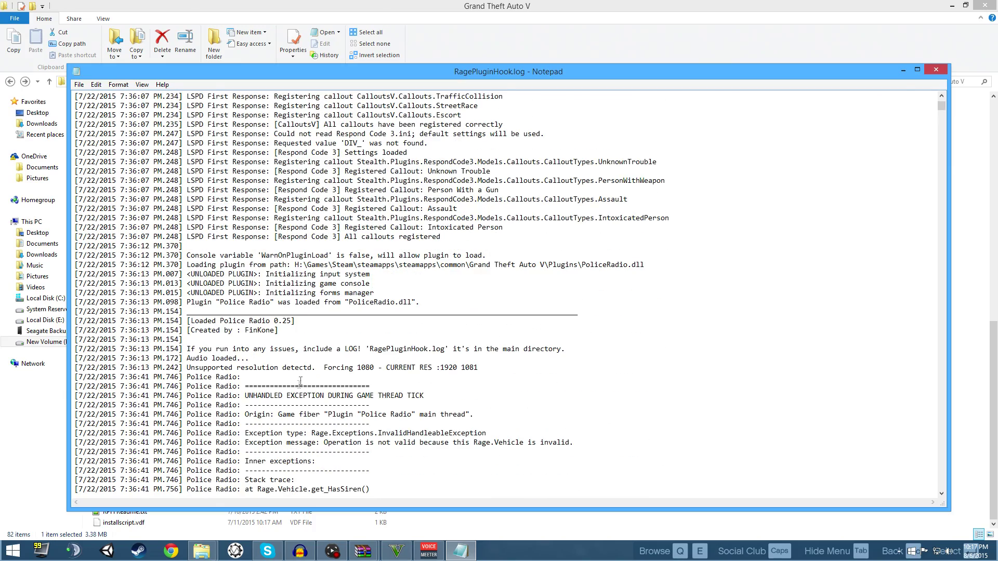
scroll(315, 280, down, 18)
scroll(311, 302, down, 20)
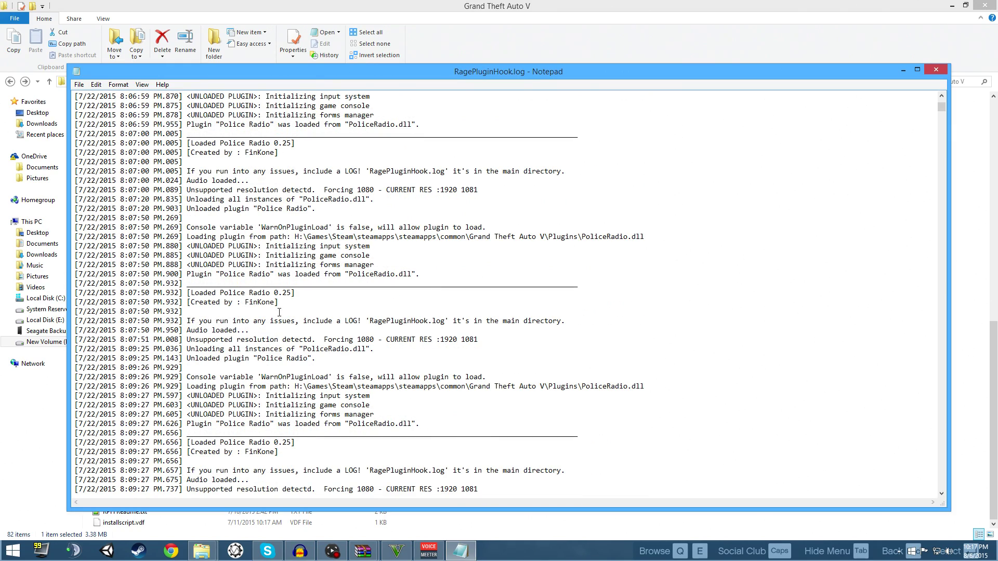
click(941, 70)
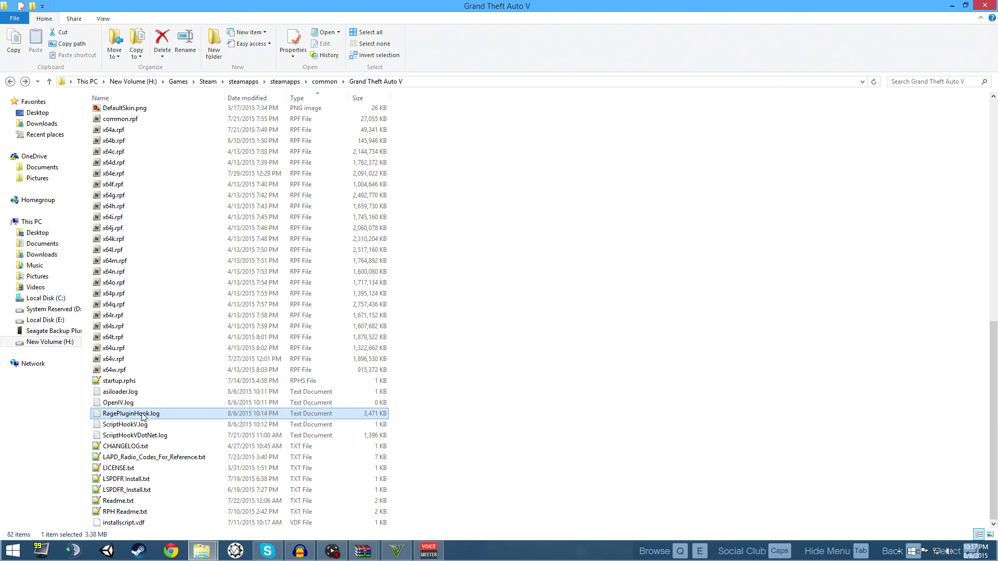
- Reopen RagePluginHook.log, select its lines down to Initializing DirectX, then return to the folder
double_click(143, 416)
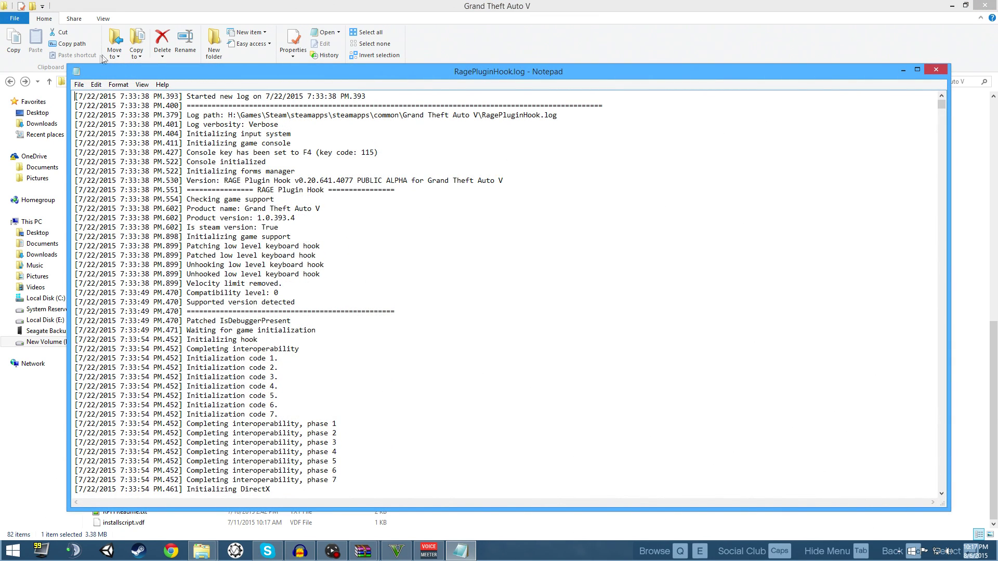
drag(77, 96, 483, 486)
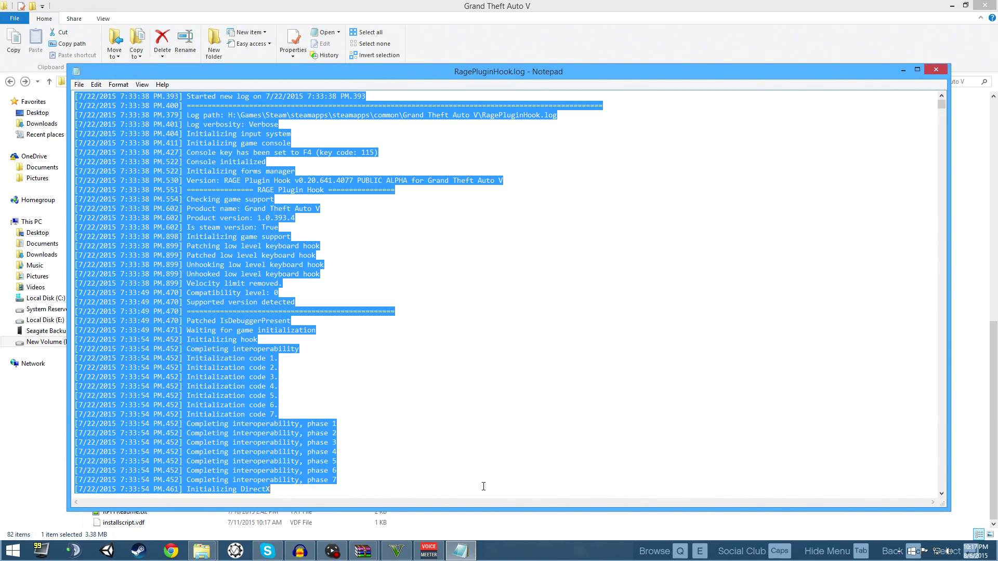
click(489, 6)
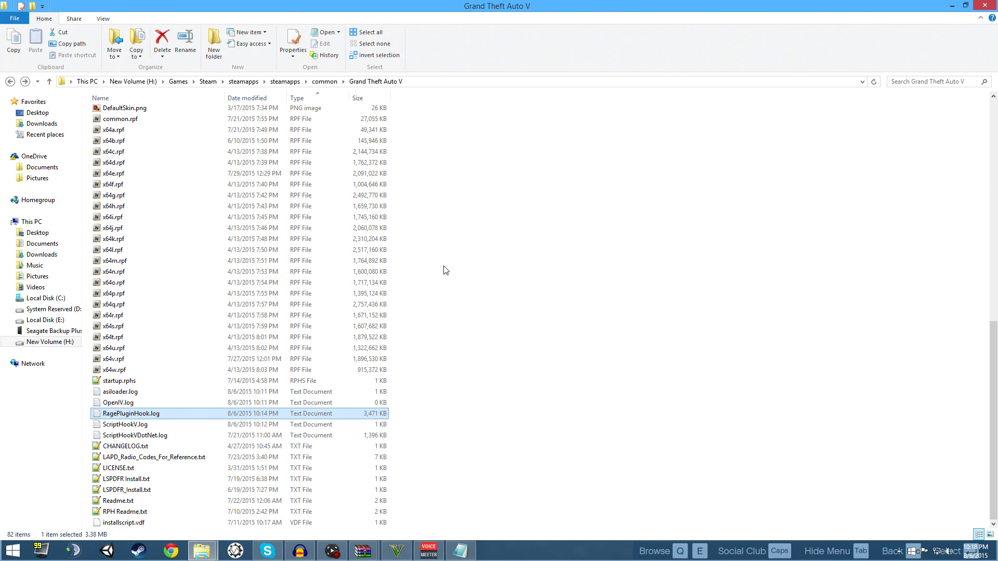
click(493, 314)
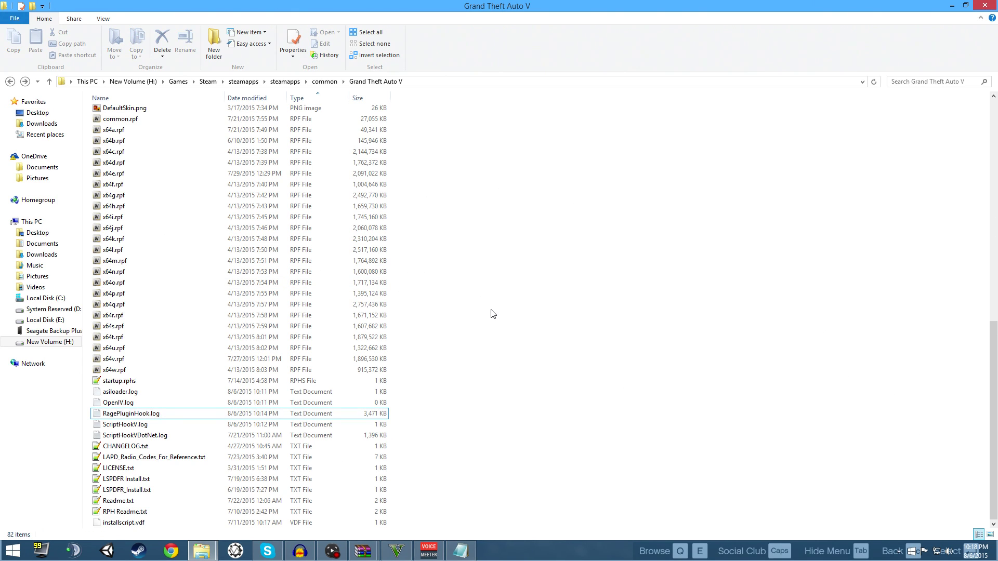
- Open the Plugins folder and bring the VehicleSearch_v2.0.3.zip WinRAR window forward
scroll(481, 320, up, 14)
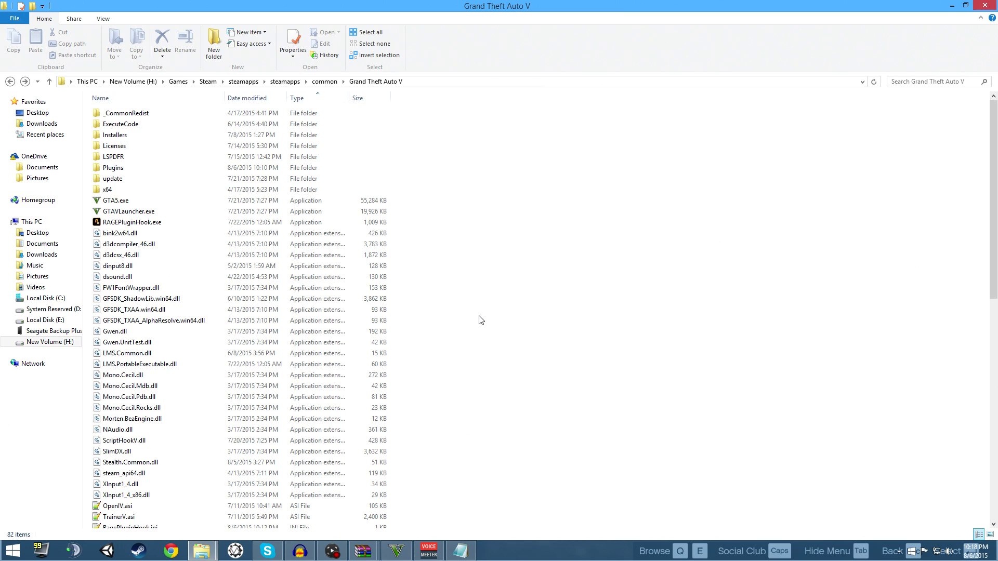
right_click(128, 223)
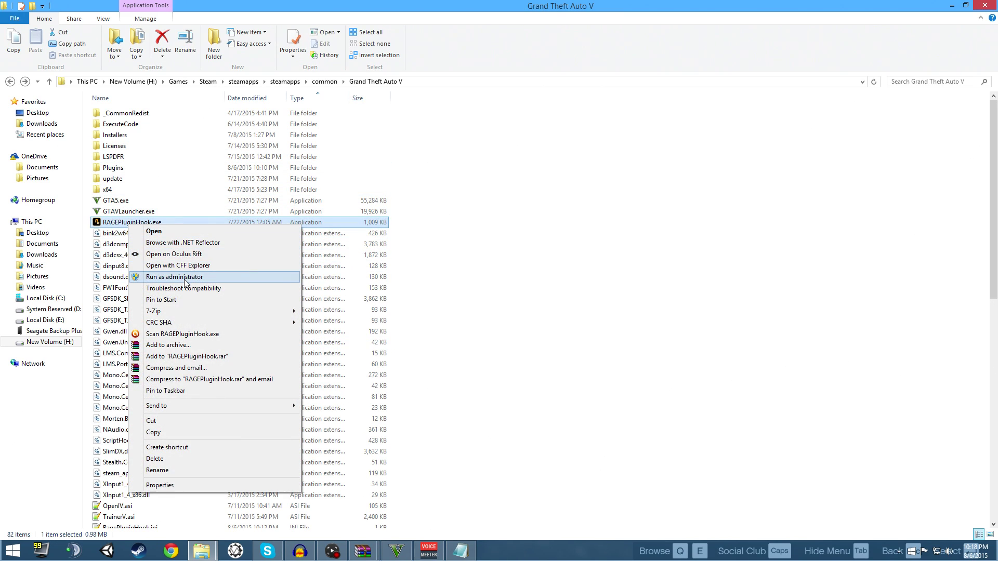
click(520, 240)
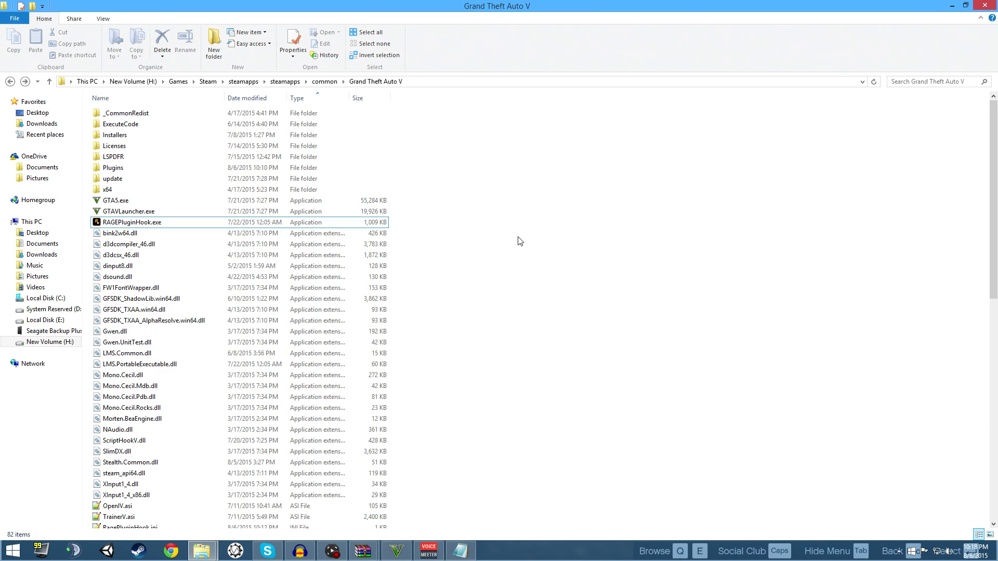
double_click(157, 170)
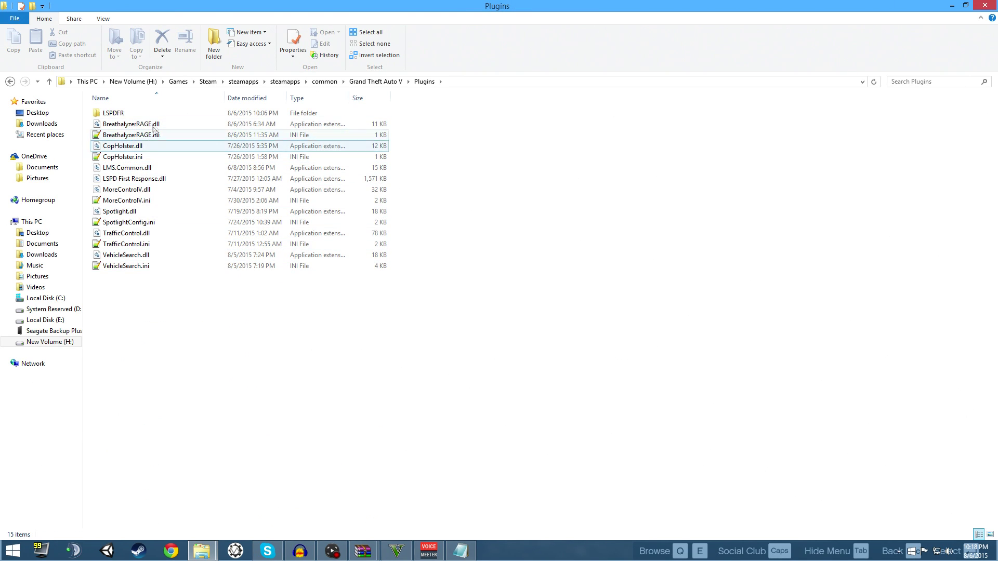
drag(295, 307, 156, 220)
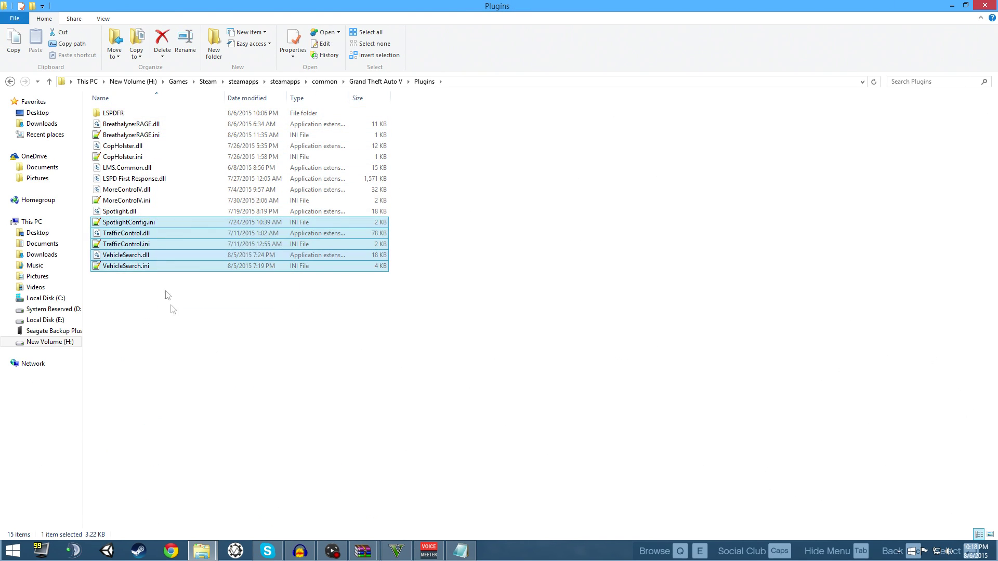
click(346, 435)
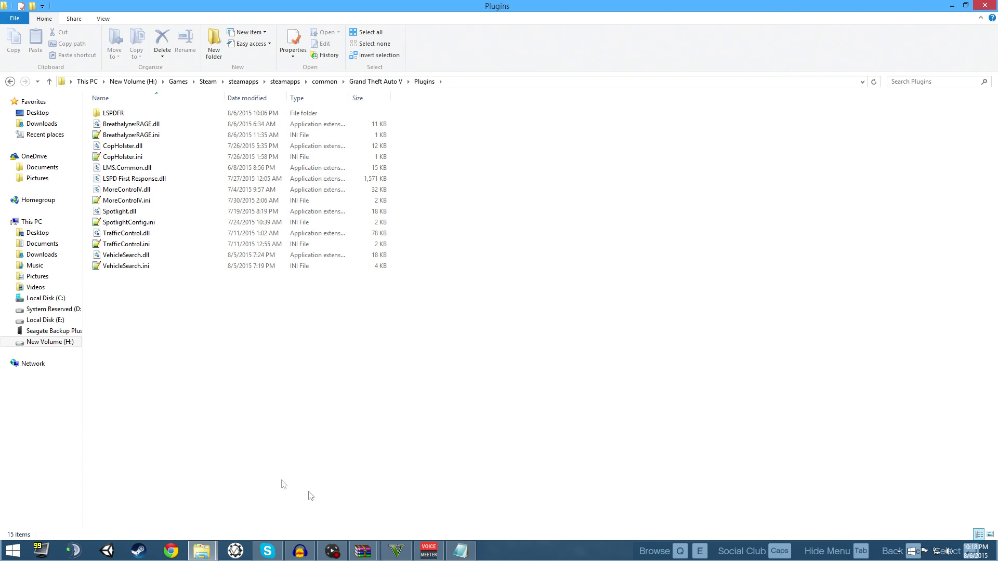
click(374, 553)
click(390, 453)
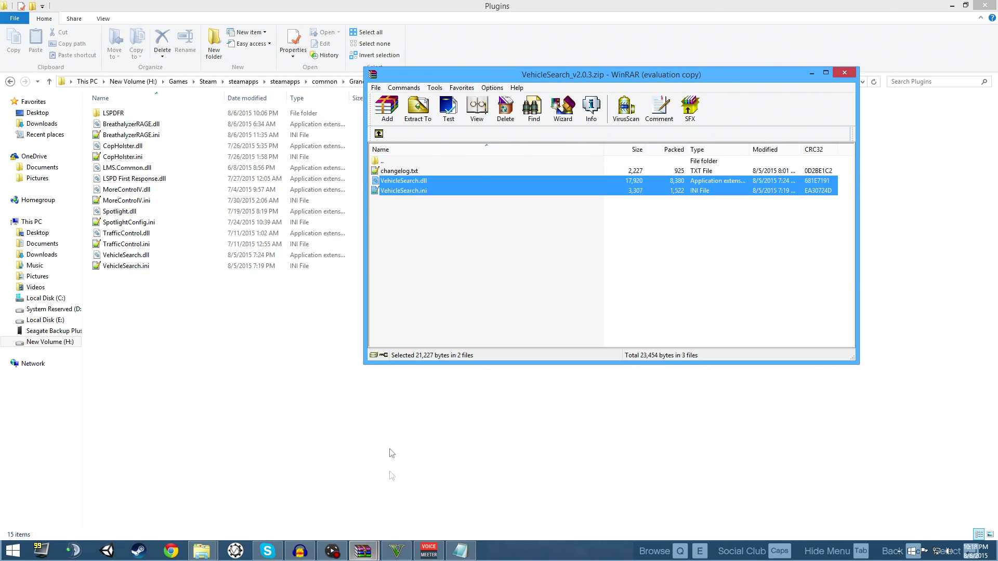
- Open and skim changelog.txt from the archive in Notepad++, then switch to PoliceRadio README.txt
click(444, 235)
double_click(407, 171)
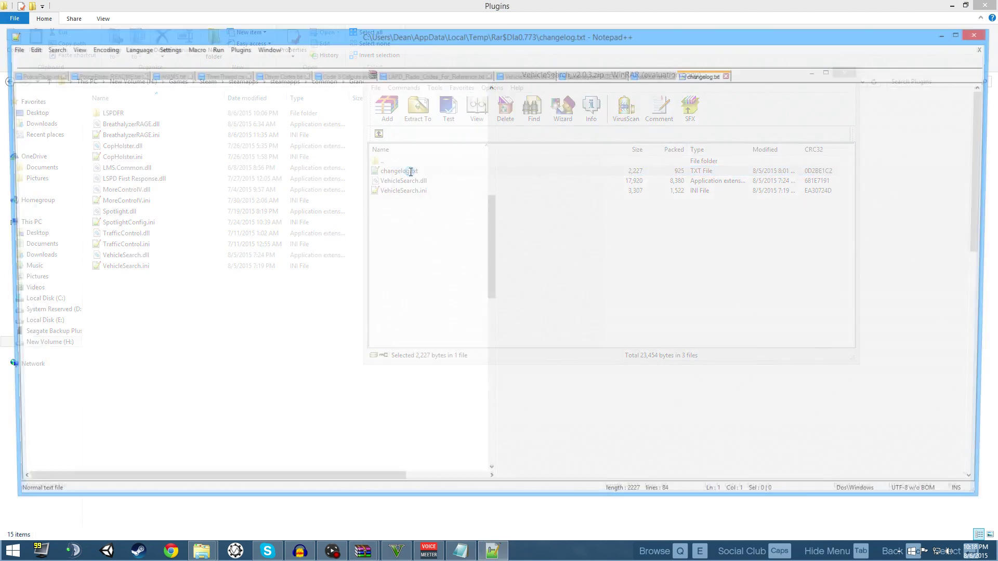
scroll(428, 268, down, 15)
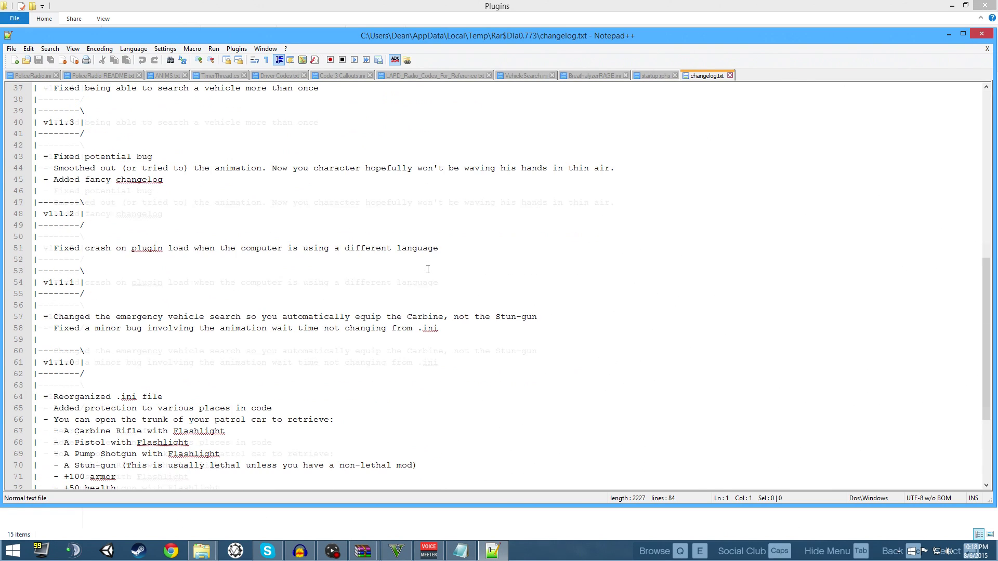
scroll(427, 268, down, 2)
scroll(427, 269, up, 16)
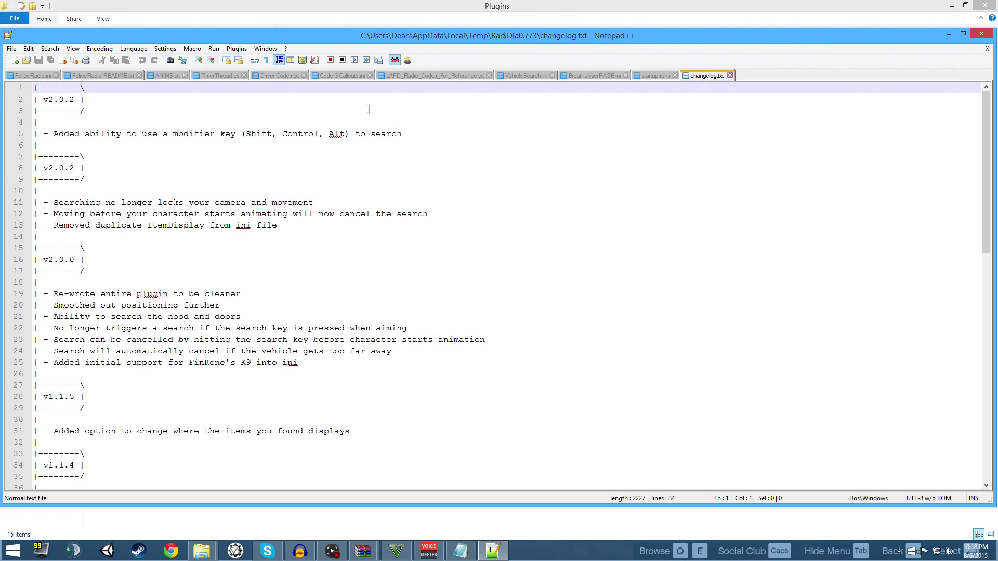
click(107, 76)
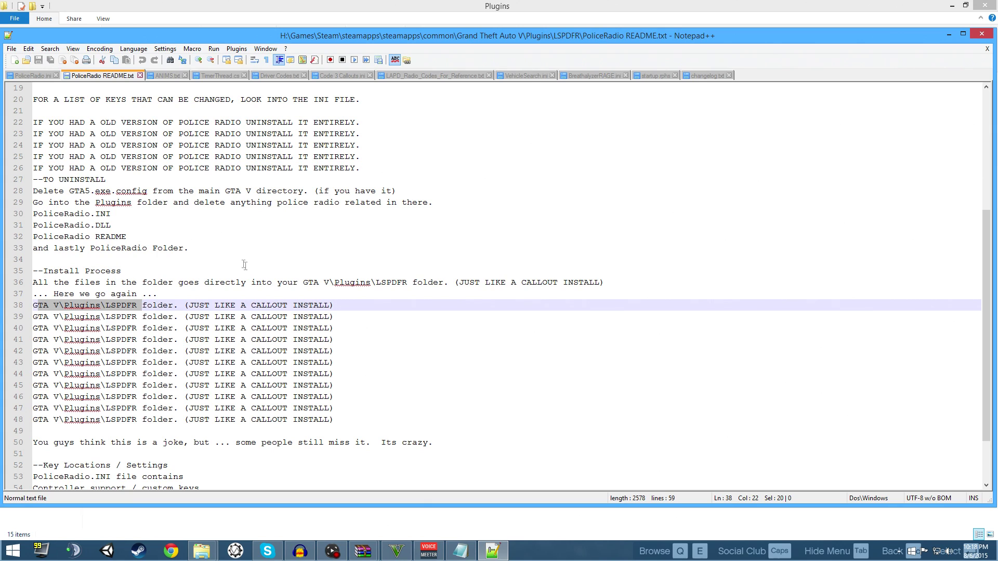
- Read the README's --Install Process section, selecting its heading and instruction lines
scroll(244, 265, down, 2)
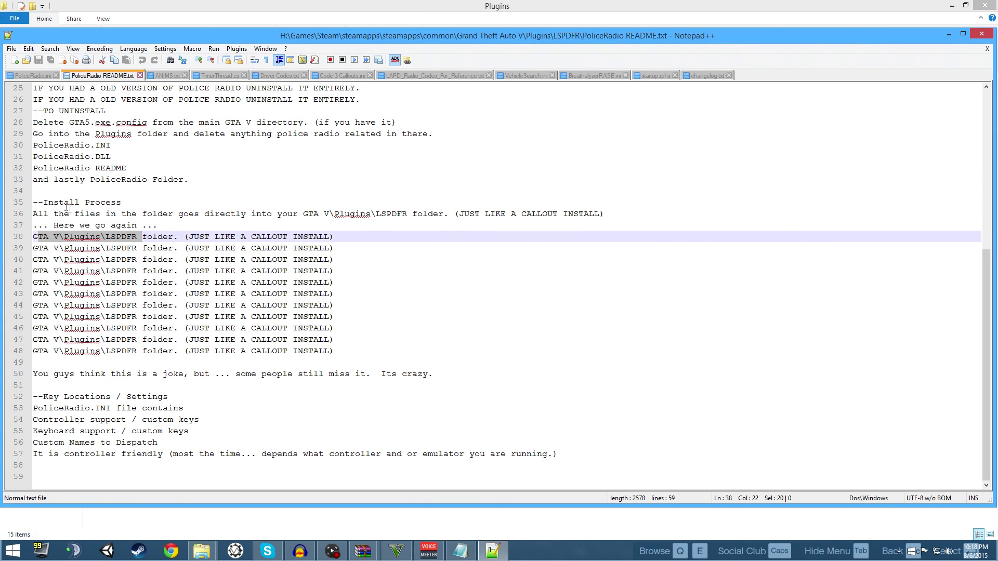
triple_click(66, 204)
key(Up)
scroll(156, 208, up, 3)
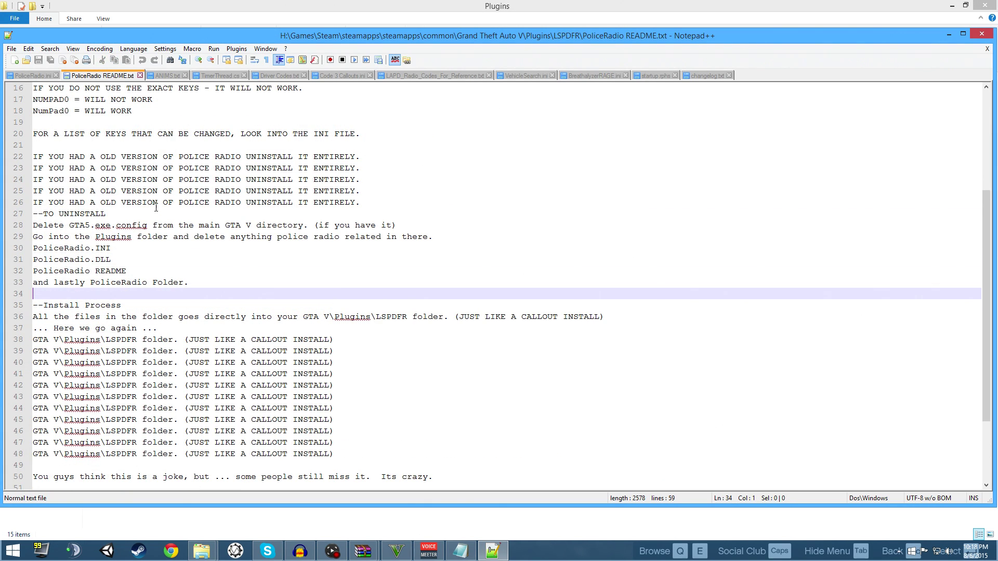
scroll(257, 213, down, 1)
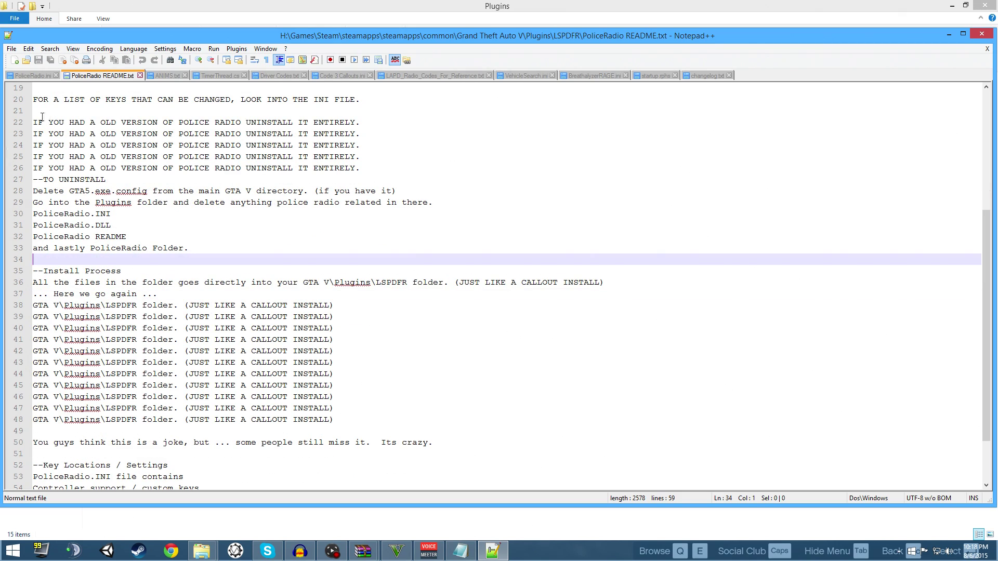
drag(33, 123, 375, 161)
click(395, 190)
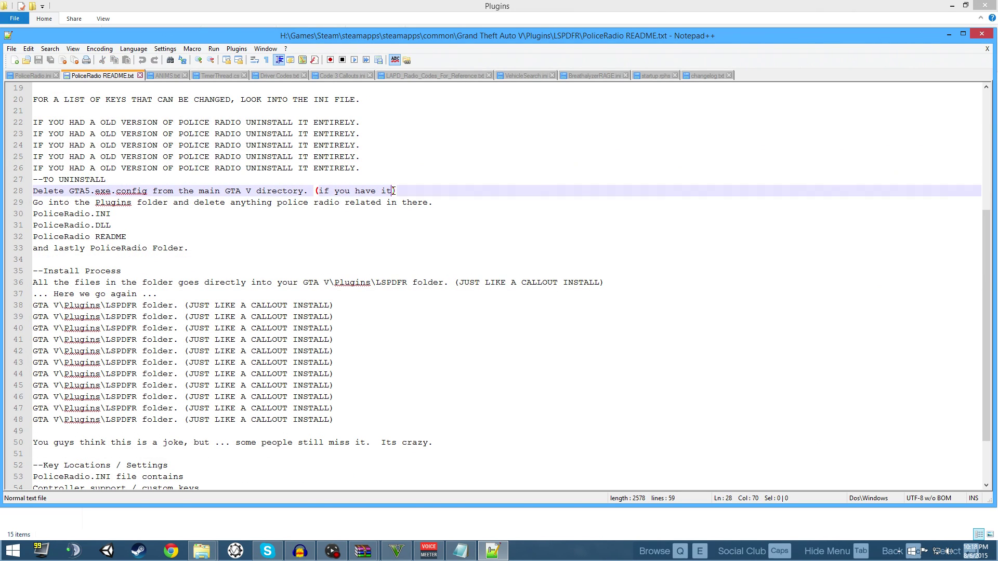
- Select install path lines 38–48, toggle a bookmark on line 36, and close Notepad++
scroll(326, 274, down, 2)
drag(336, 351, 32, 235)
click(208, 180)
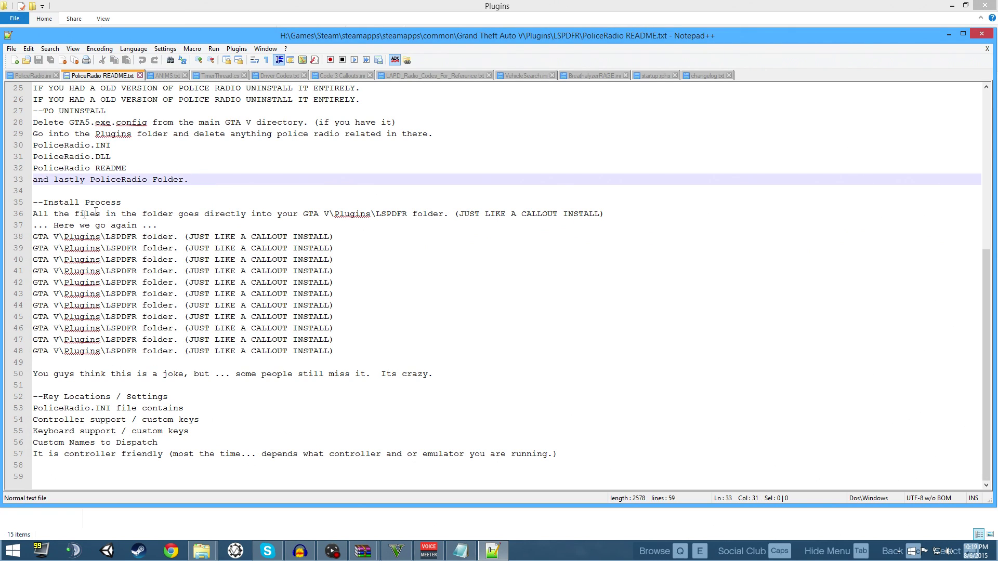
click(29, 213)
click(28, 214)
scroll(496, 244, up, 8)
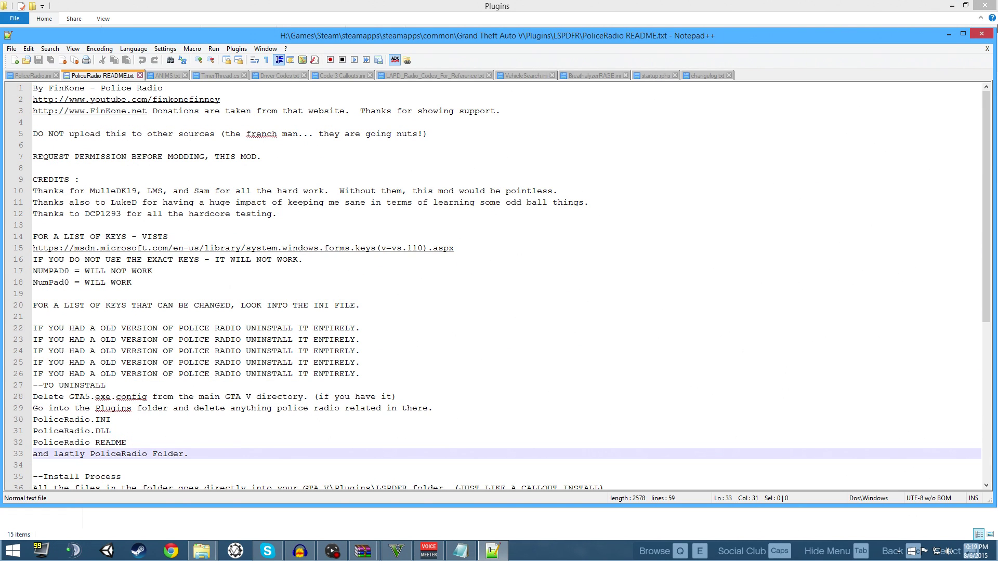
click(981, 34)
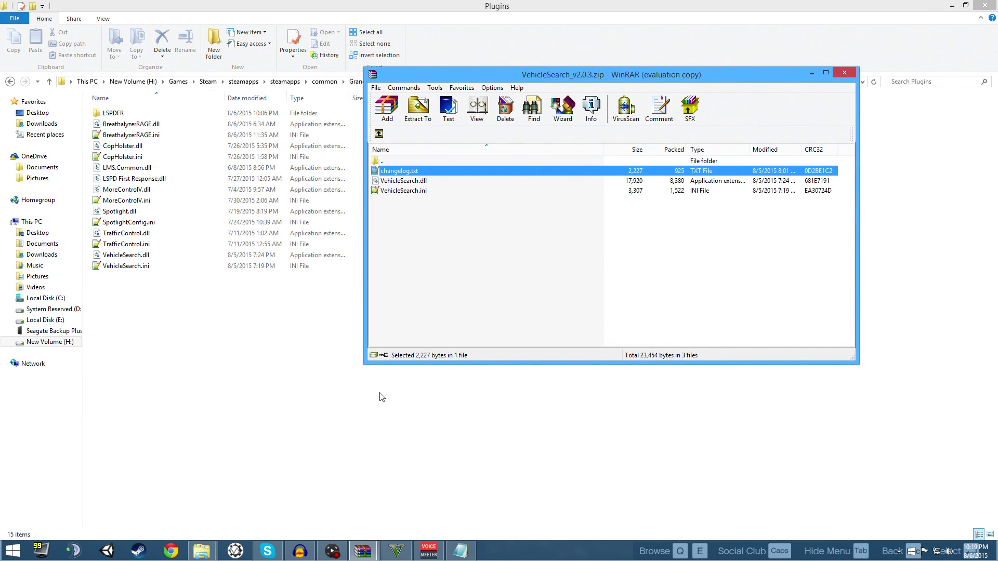